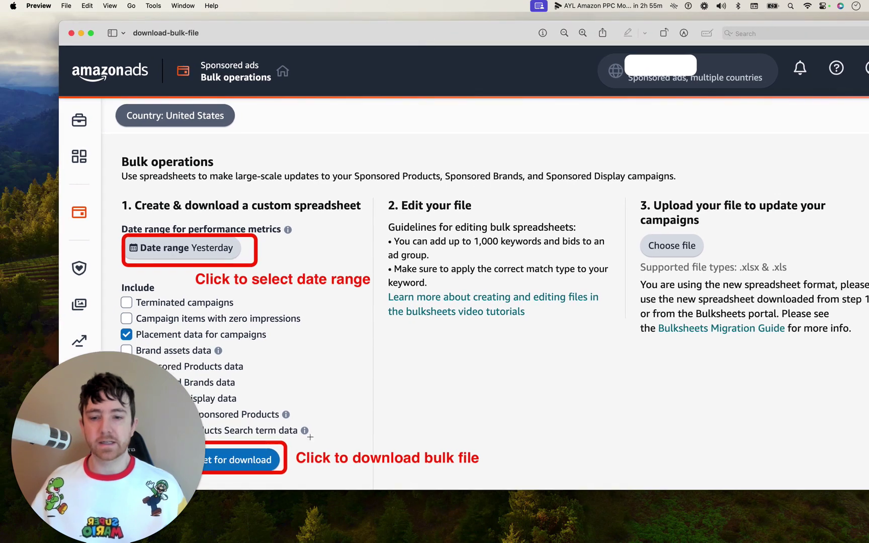
{"action": "left_click", "coordinate": [97, 482]}
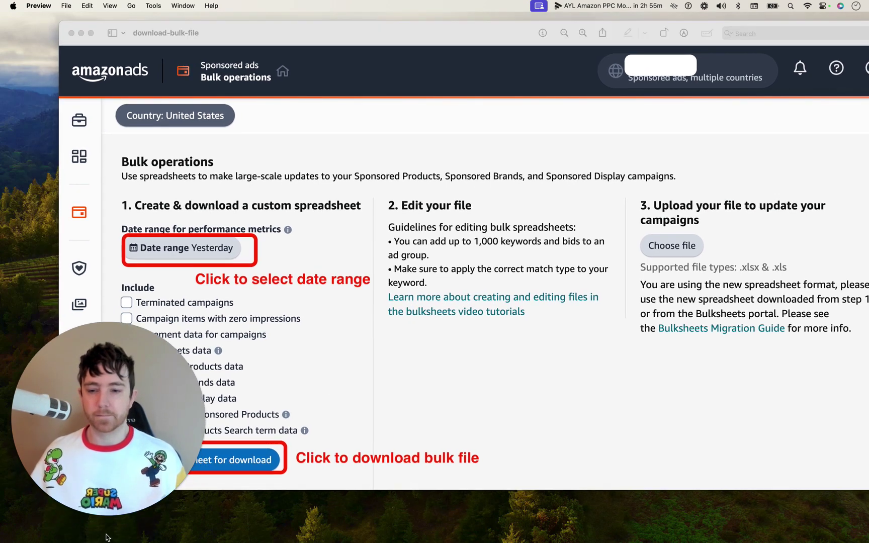
{"action": "left_click_drag", "start_coordinate": [97, 482], "coordinate": [757, 491]}
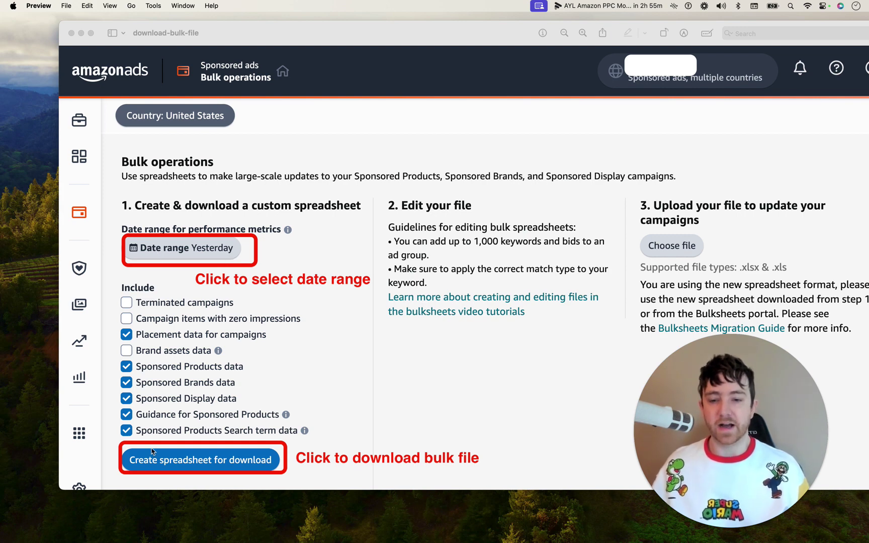
Close the download-bulk-file image, then view the final-download image showing the bulk spreadsheet history and close it.
{"action": "left_click", "coordinate": [71, 33]}
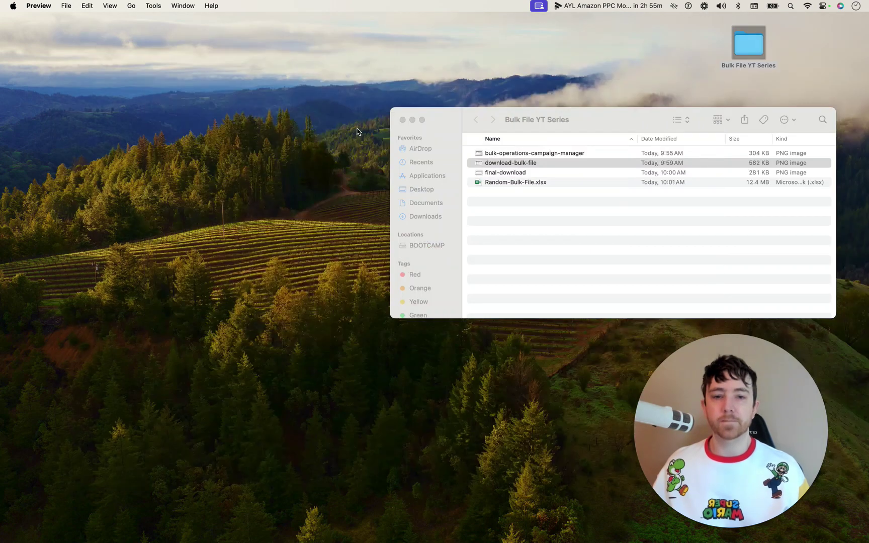
{"action": "double_click", "coordinate": [488, 174]}
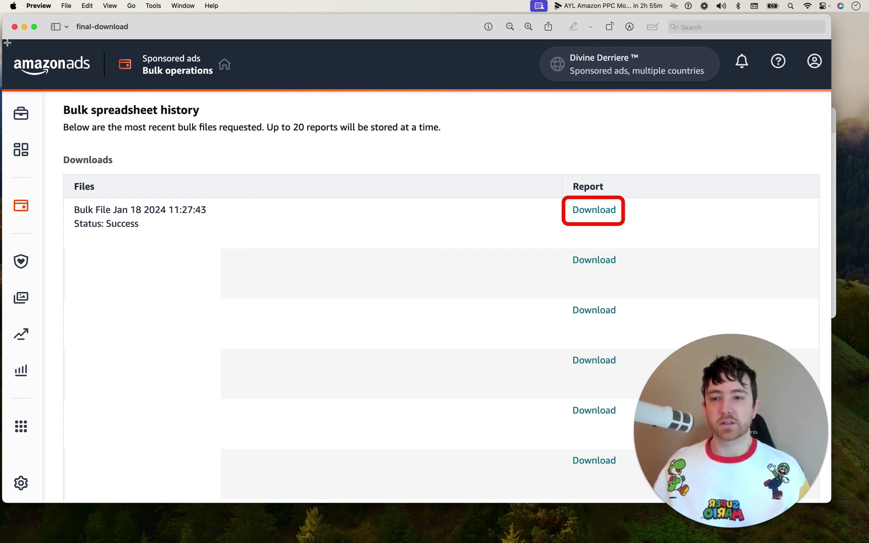
{"action": "left_click", "coordinate": [15, 28]}
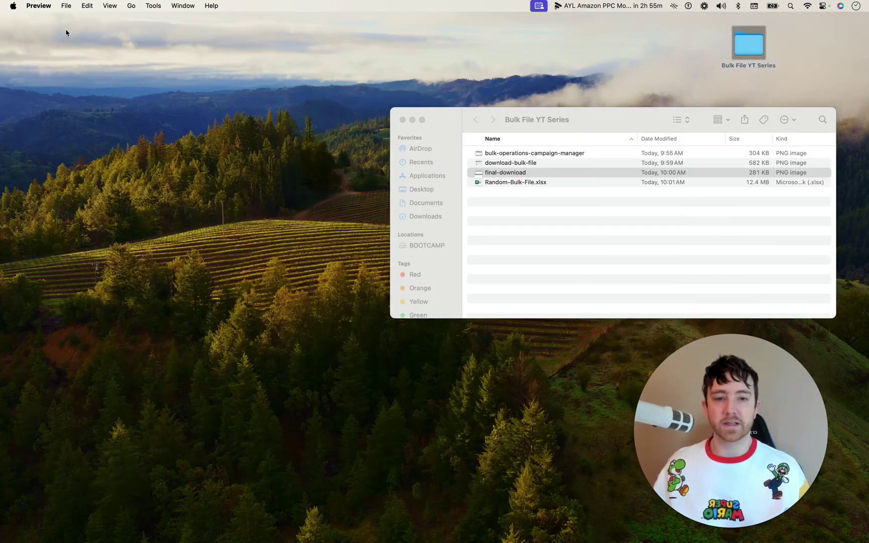
Open Random-Bulk-File.xlsx in Excel in an enlarged window and show the Sponsored Products Campaigns sheet.
{"action": "double_click", "coordinate": [505, 183]}
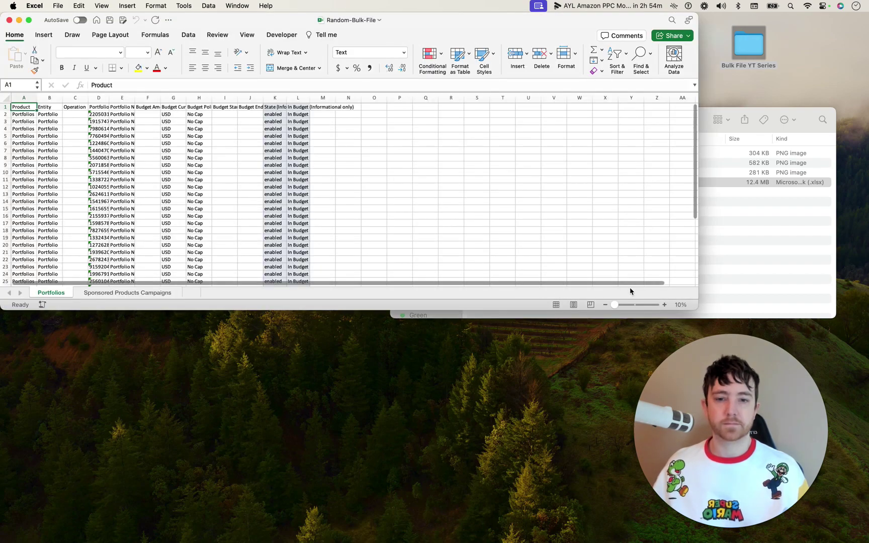
{"action": "left_click_drag", "start_coordinate": [695, 310], "coordinate": [845, 532]}
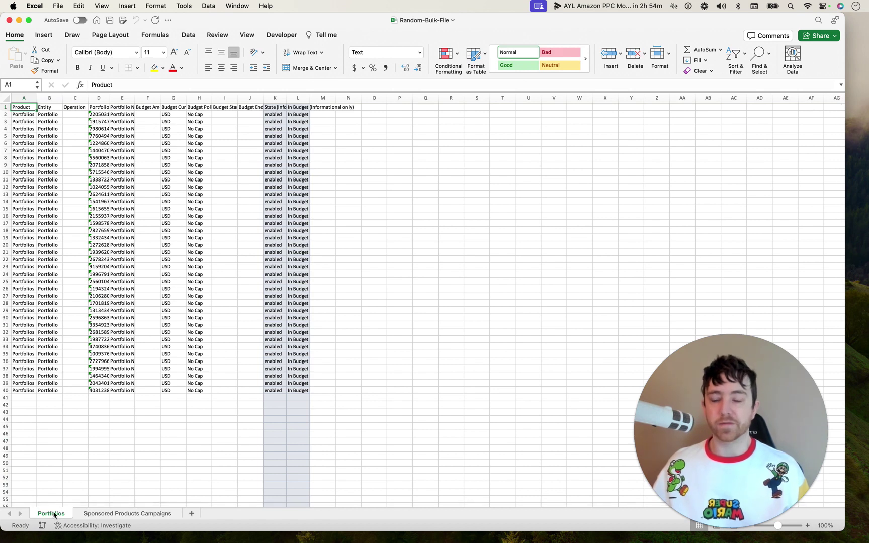
{"action": "left_click", "coordinate": [129, 515]}
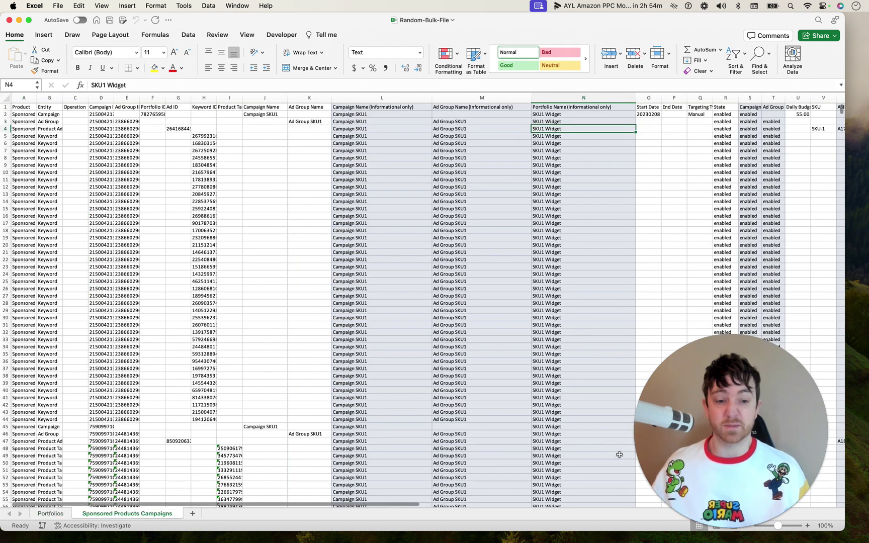
{"action": "left_click_drag", "start_coordinate": [663, 440], "coordinate": [678, 440]}
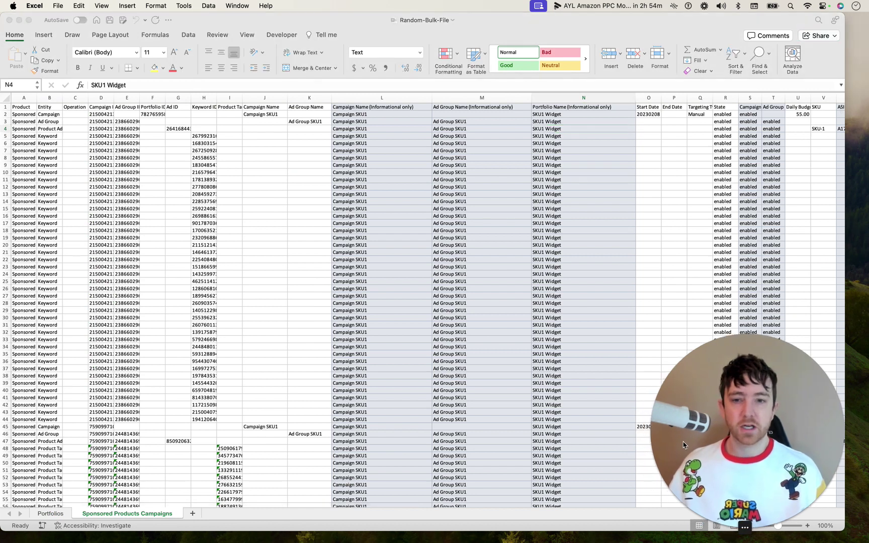
Set the font size of the entire Sponsored Products Campaigns sheet to 16.
{"action": "left_click", "coordinate": [6, 97]}
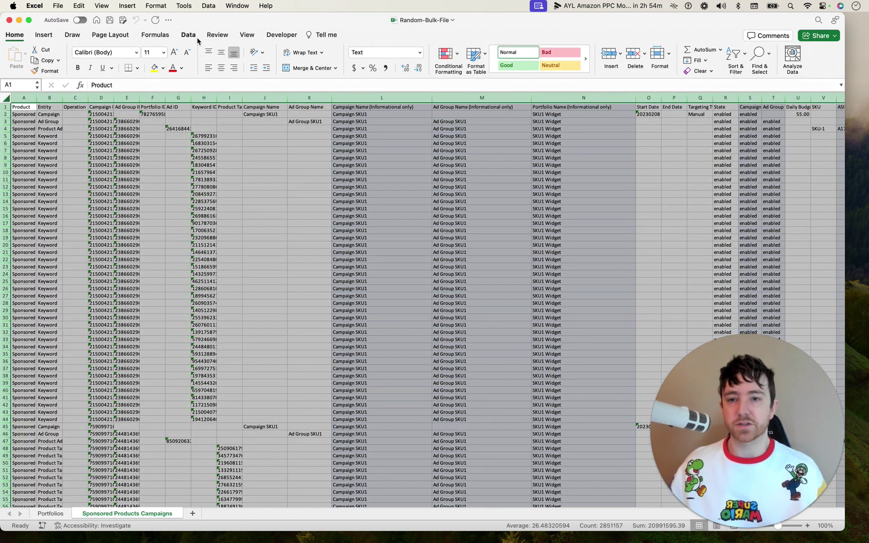
{"action": "left_click", "coordinate": [163, 52]}
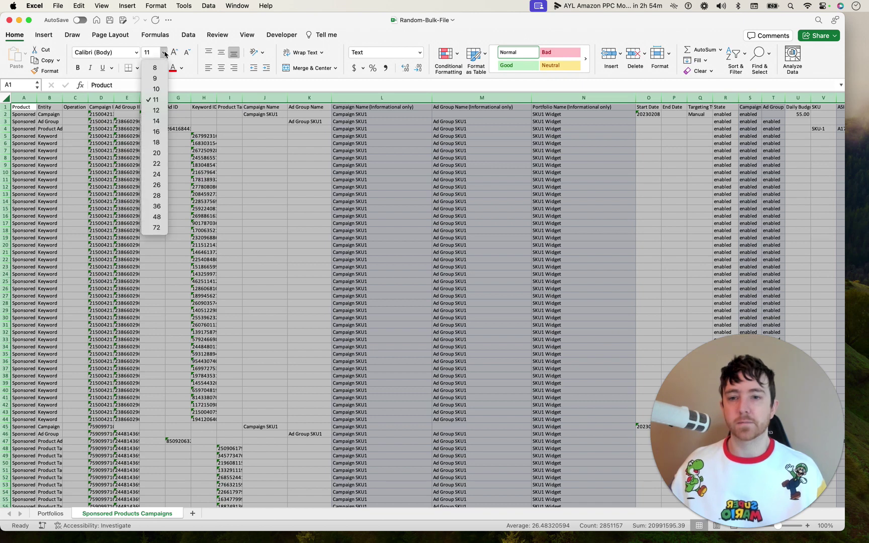
{"action": "left_click", "coordinate": [147, 133]}
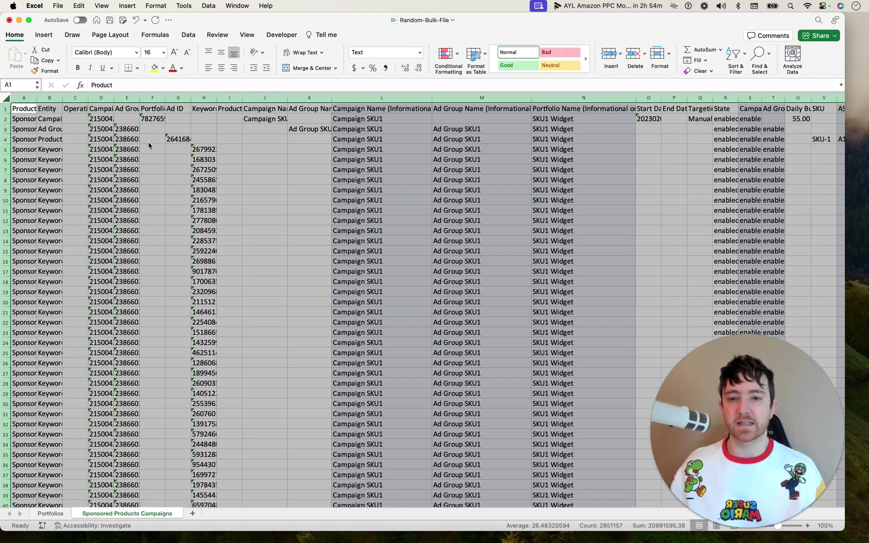
{"action": "left_click", "coordinate": [42, 129]}
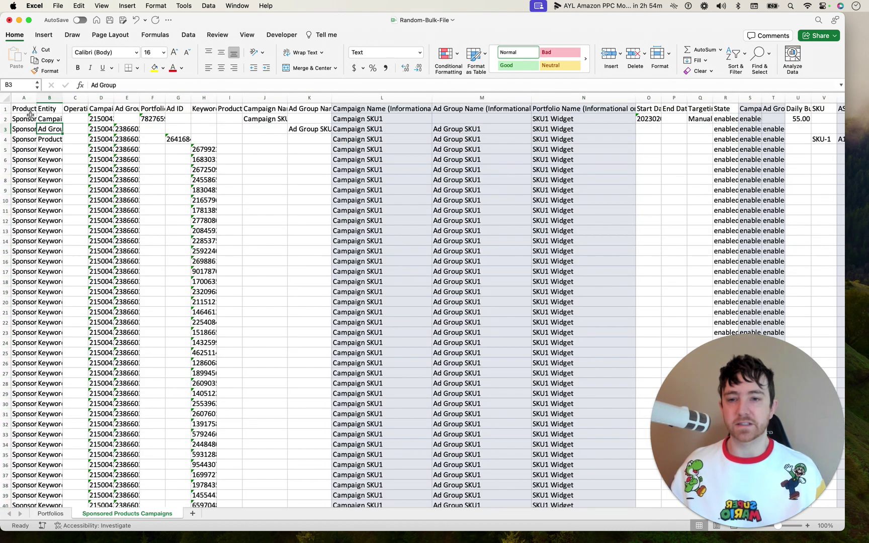
Examine the column headers in row 1 from Product across to Campaign Name (Informational only).
{"action": "left_click", "coordinate": [26, 110]}
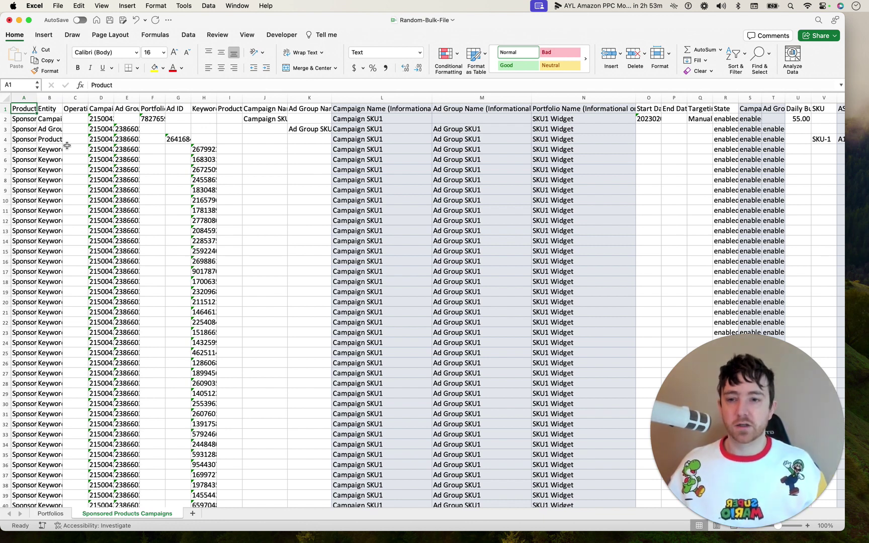
{"action": "left_click", "coordinate": [63, 110]}
{"action": "key", "text": "Right"}
{"action": "key", "text": "Right"}
{"action": "key", "text": "Right"}
{"action": "key", "text": "Right"}
{"action": "key", "text": "Right"}
{"action": "key", "text": "Right"}
{"action": "key", "text": "Right"}
{"action": "key", "text": "Right"}
{"action": "key", "text": "Right"}
{"action": "key", "text": "Left"}
{"action": "key", "text": "Right"}
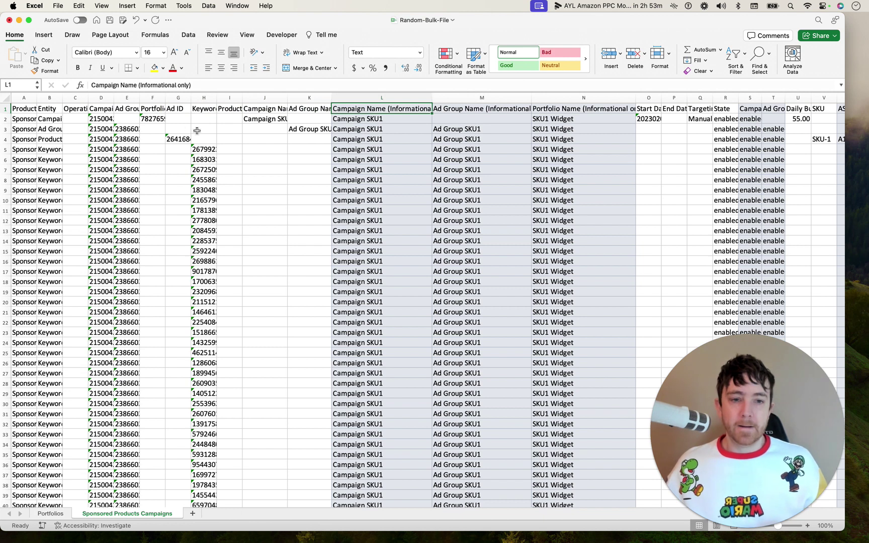
{"action": "left_click", "coordinate": [358, 119]}
{"action": "left_click", "coordinate": [356, 109]}
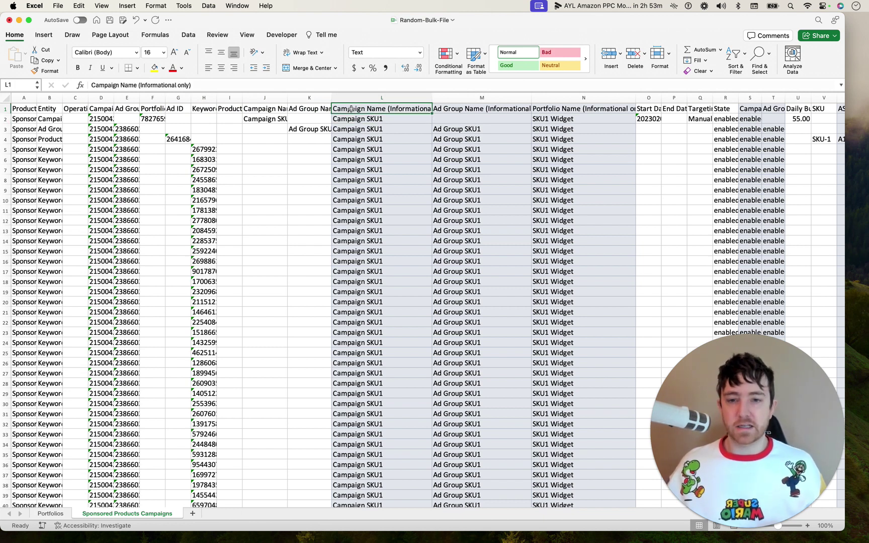
{"action": "key", "text": "Down"}
{"action": "key", "text": "Up"}
{"action": "key", "text": "Right"}
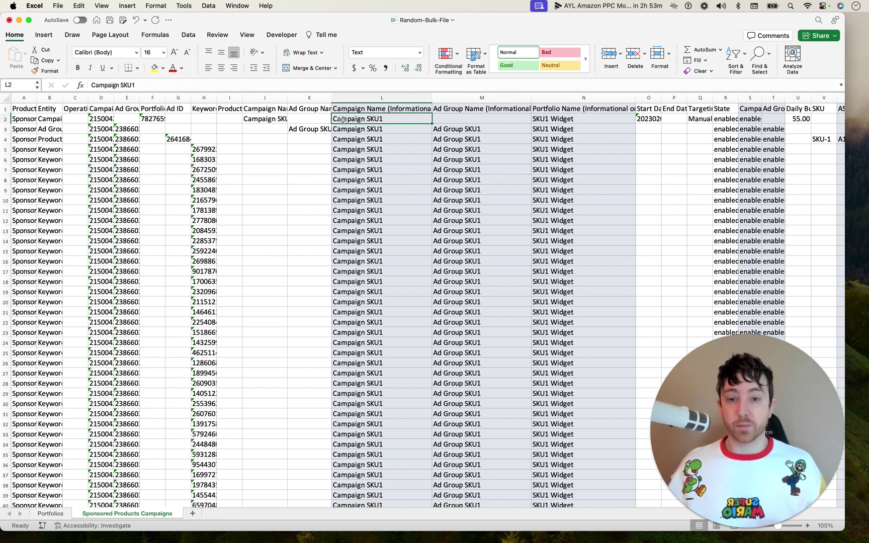
Add filters to the header row and filter Campaign Name (Informational only) to names matching SKU1.
{"action": "left_click", "coordinate": [339, 111]}
{"action": "key", "text": "super+shift+f"}
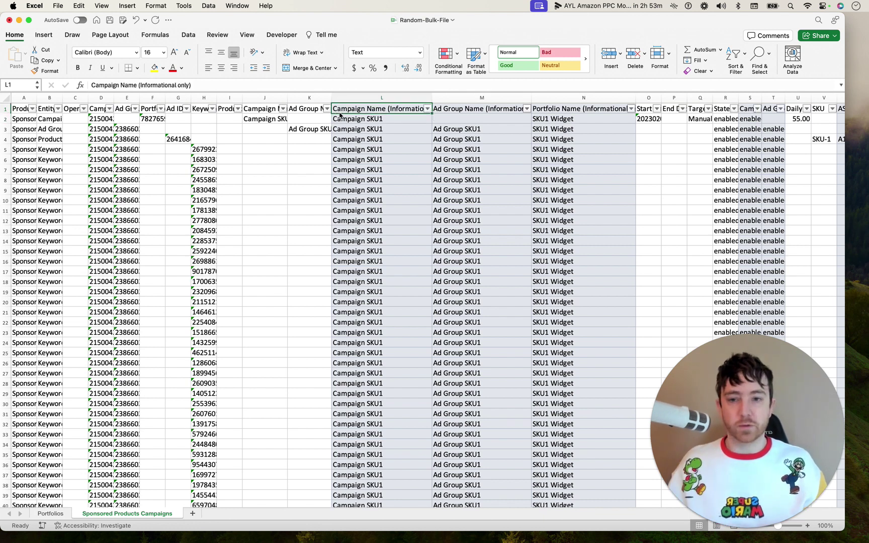
{"action": "left_click", "coordinate": [429, 109]}
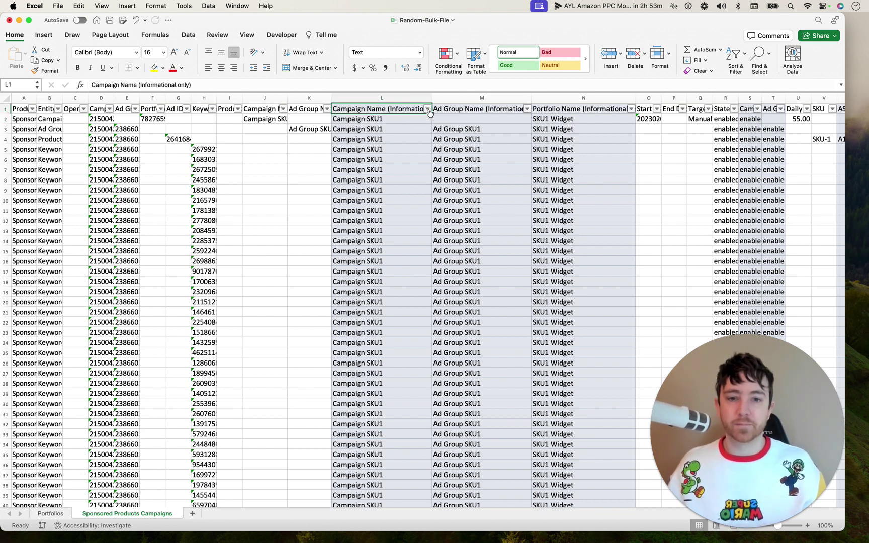
{"action": "type", "text": "SKU1"}
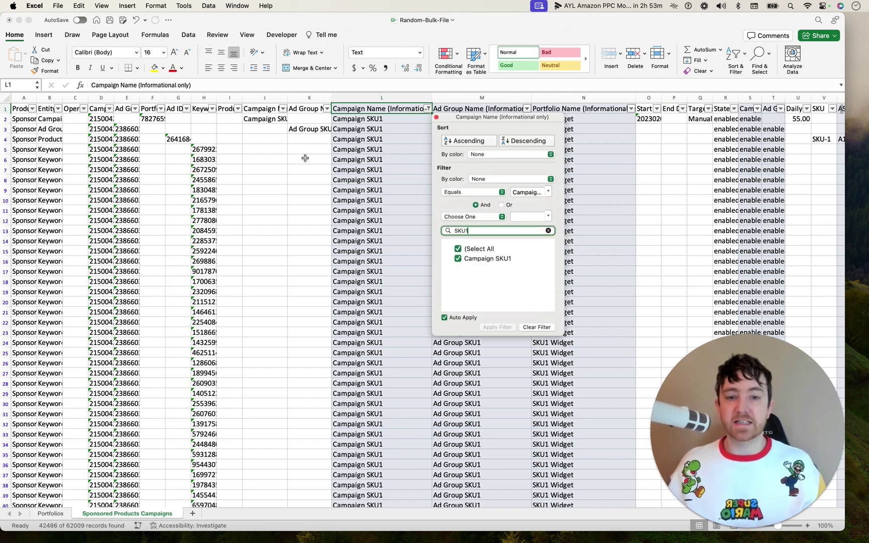
{"action": "left_click", "coordinate": [345, 130]}
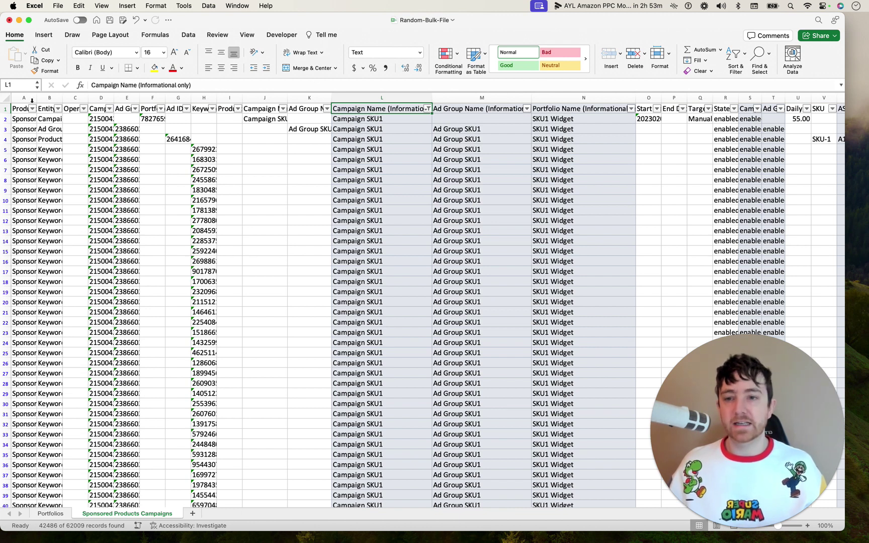
Fit the Entity column's width to its contents and filter it to show only Campaign rows.
{"action": "double_click", "coordinate": [63, 98]}
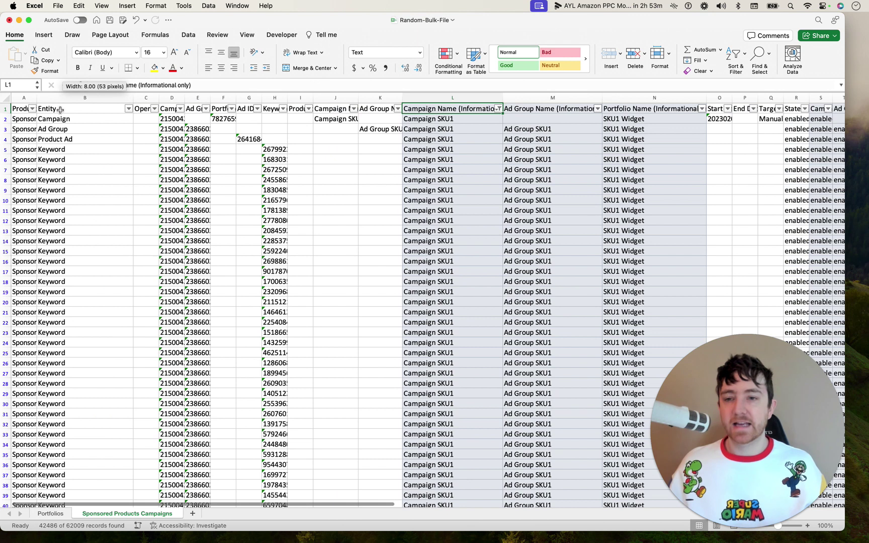
{"action": "left_click", "coordinate": [128, 109]}
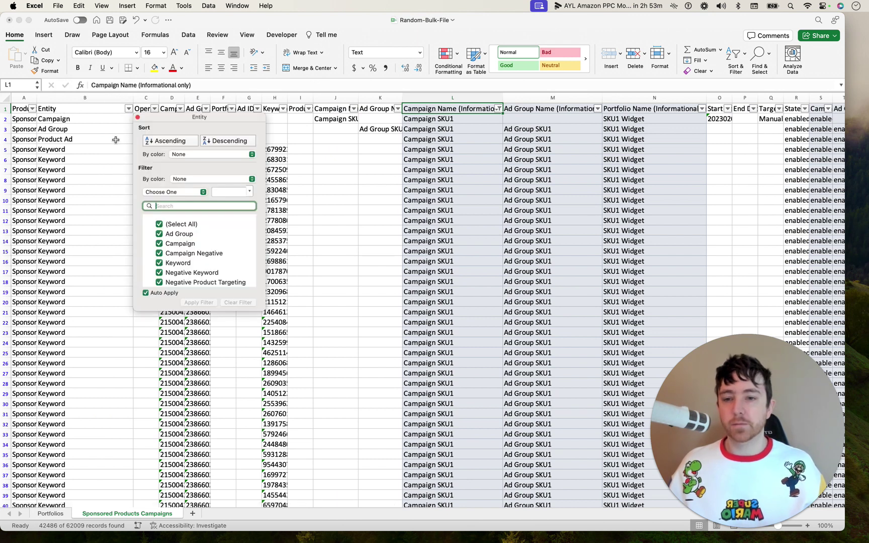
{"action": "left_click", "coordinate": [159, 224]}
{"action": "left_click", "coordinate": [159, 243]}
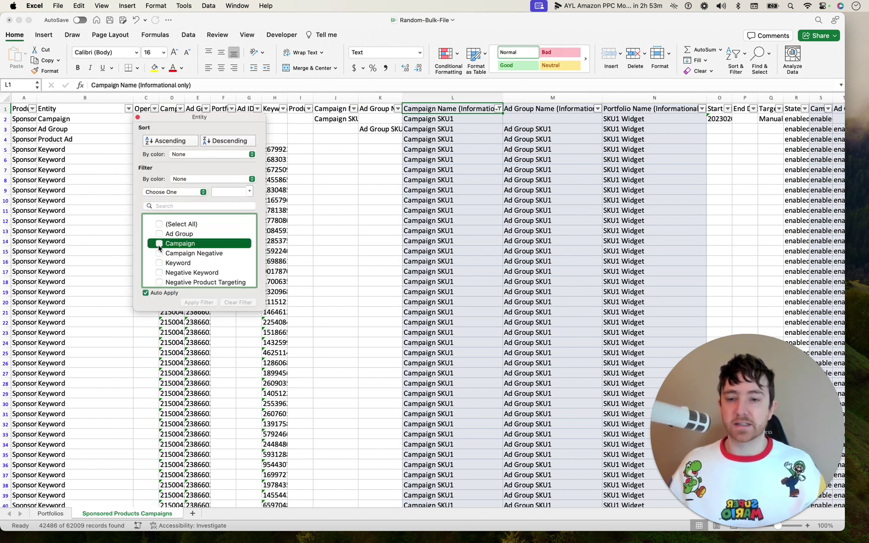
{"action": "left_click", "coordinate": [93, 151]}
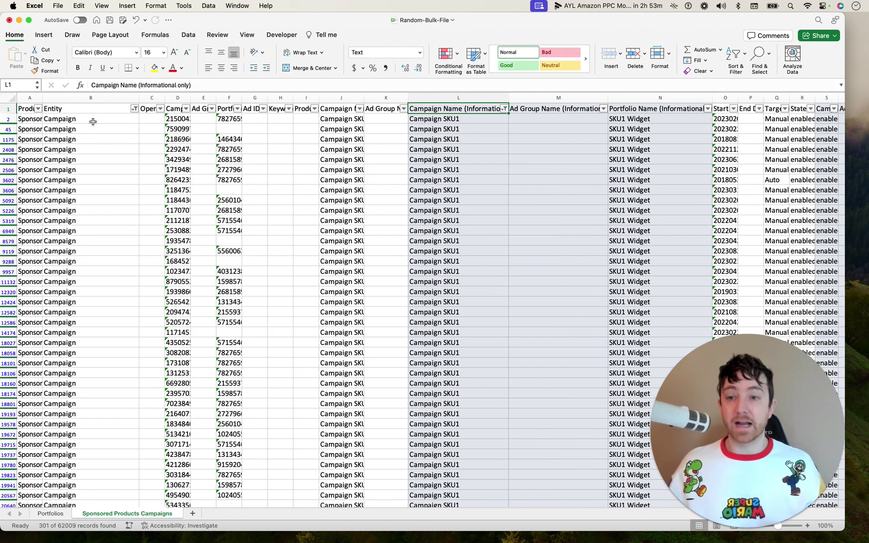
Filter the Orders column to 0 and look over the remaining campaign rows.
{"action": "left_click", "coordinate": [82, 110]}
{"action": "key", "text": "Left"}
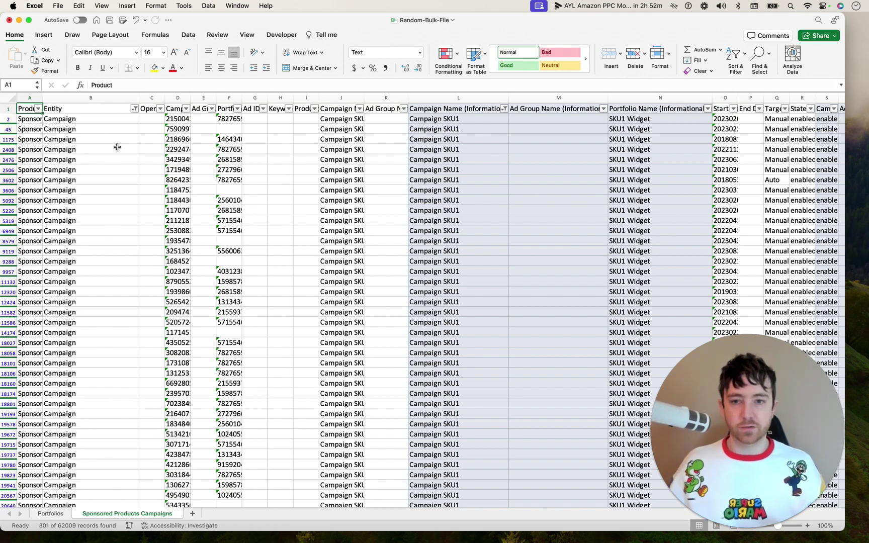
{"action": "scroll", "coordinate": [118, 147], "scroll_direction": "right", "scroll_amount": 15}
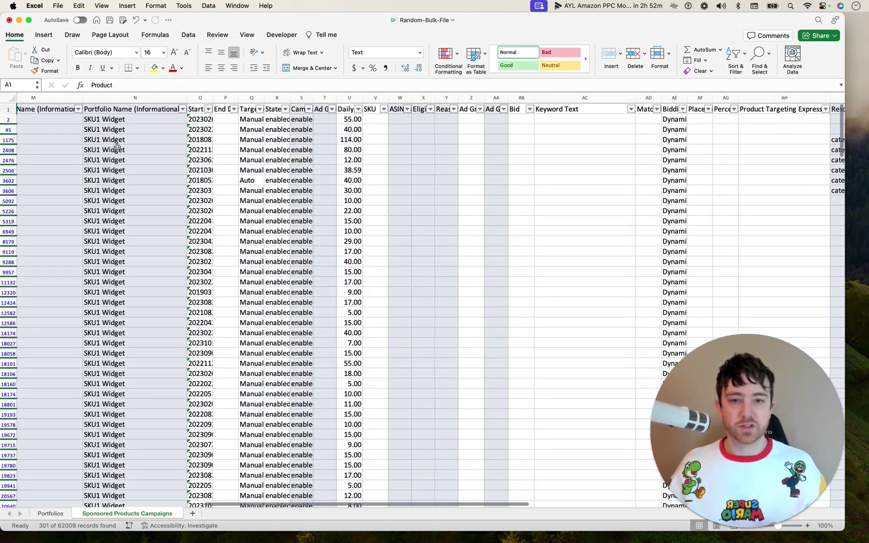
{"action": "scroll", "coordinate": [117, 147], "scroll_direction": "right", "scroll_amount": 15}
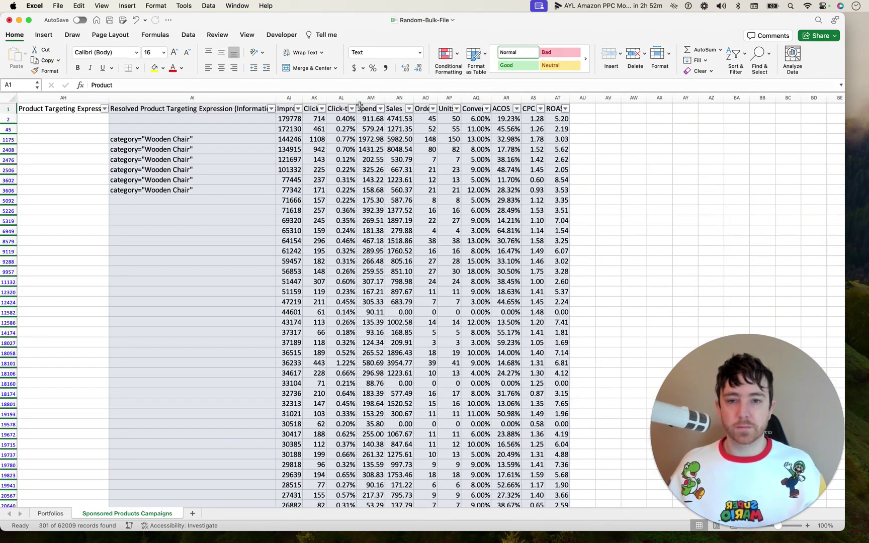
{"action": "left_click", "coordinate": [433, 109]}
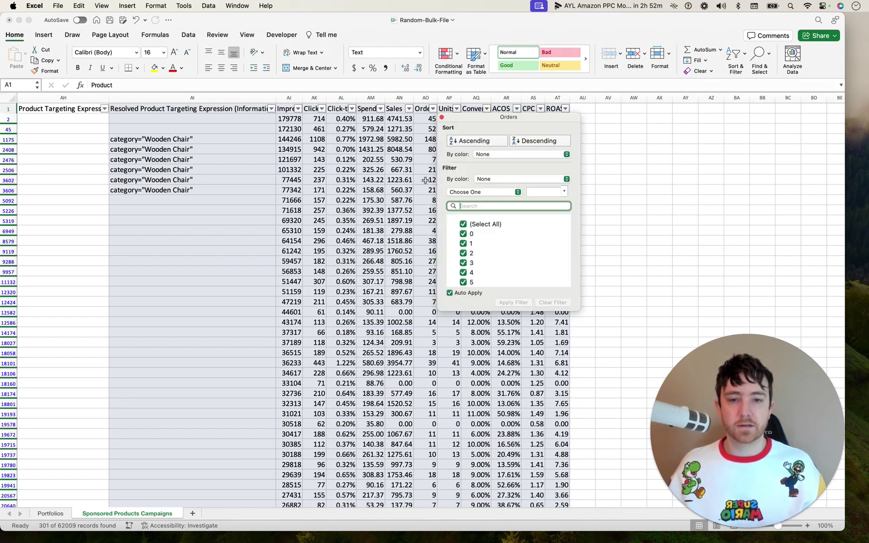
{"action": "left_click", "coordinate": [463, 224]}
{"action": "left_click", "coordinate": [464, 234]}
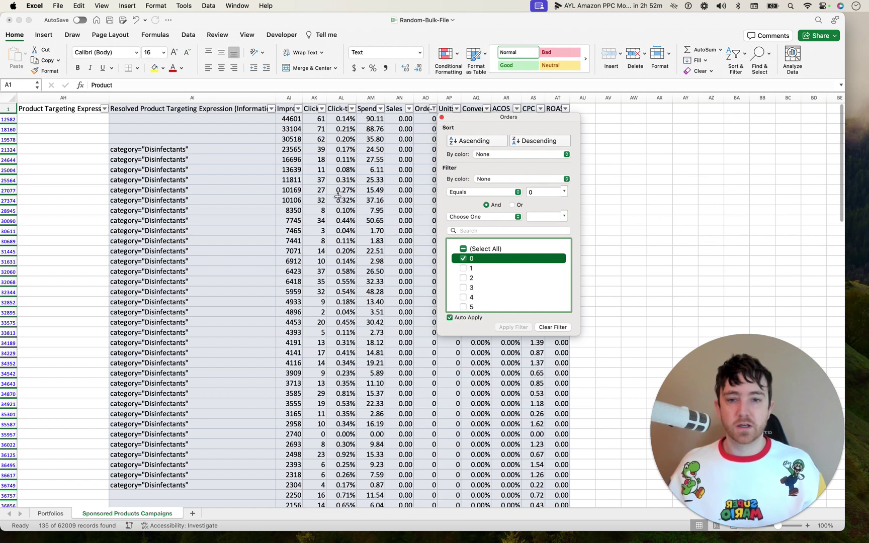
{"action": "scroll", "coordinate": [335, 195], "scroll_direction": "down", "scroll_amount": 2}
{"action": "scroll", "coordinate": [329, 193], "scroll_direction": "up", "scroll_amount": 2}
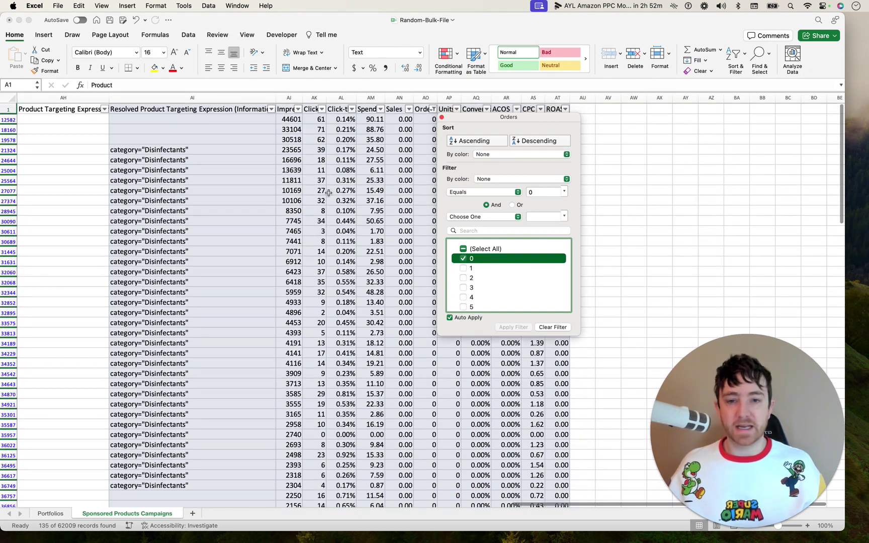
{"action": "key", "text": "Escape"}
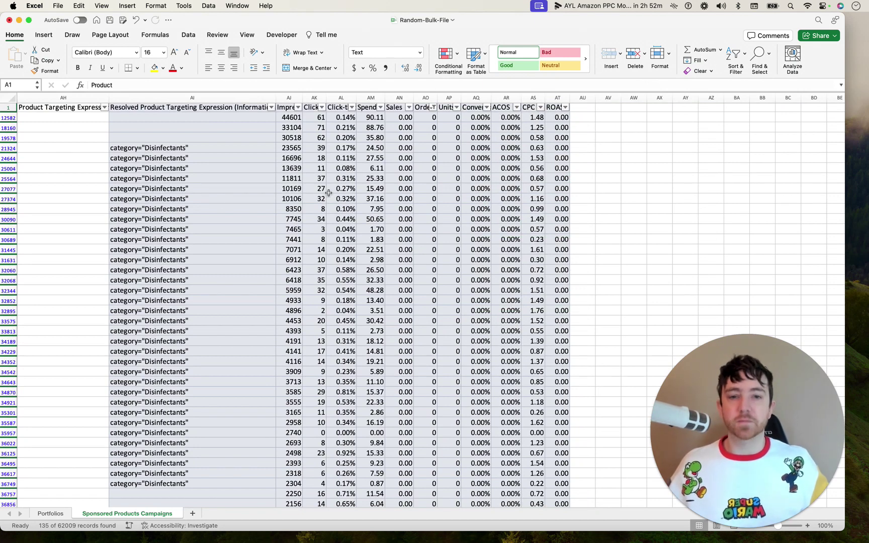
{"action": "scroll", "coordinate": [329, 192], "scroll_direction": "left", "scroll_amount": 15}
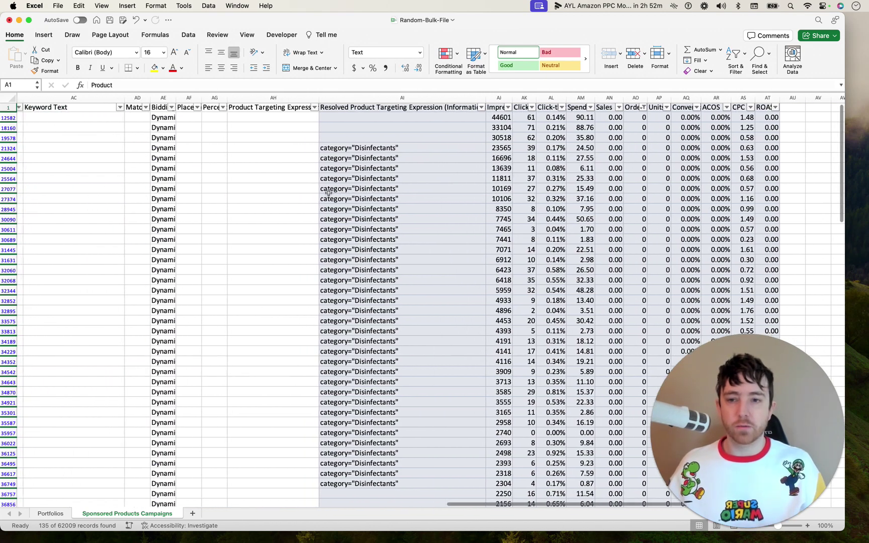
{"action": "scroll", "coordinate": [328, 193], "scroll_direction": "left", "scroll_amount": 10}
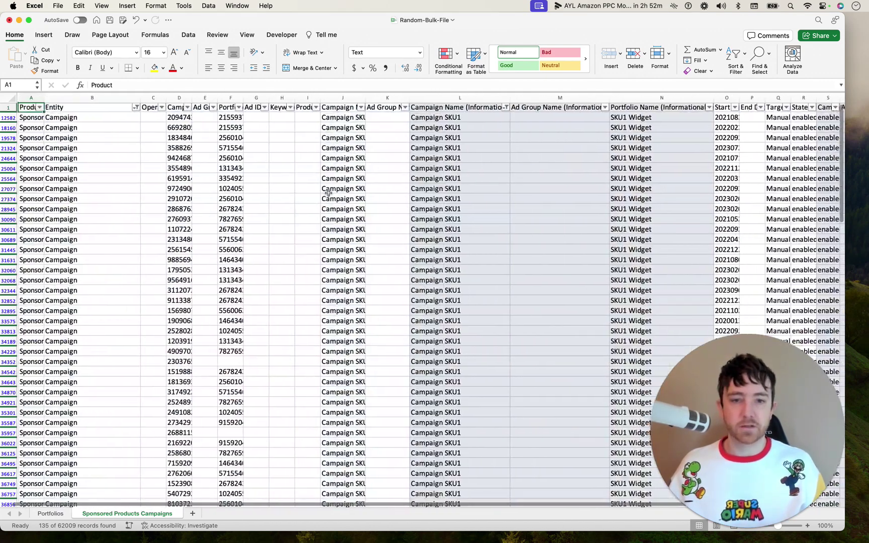
{"action": "scroll", "coordinate": [328, 192], "scroll_direction": "left", "scroll_amount": 3}
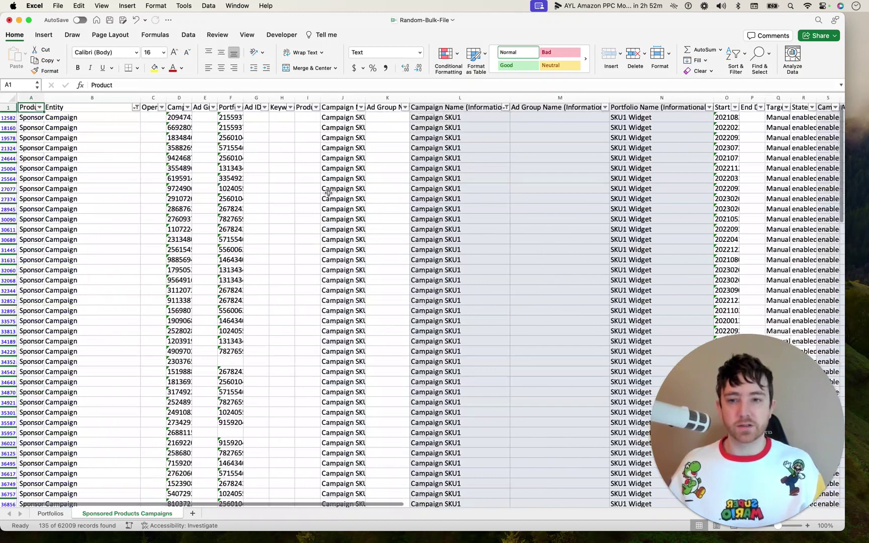
Copy the filtered SKU1 campaign rows with their headers and paste them into a new sheet of the bulk file.
{"action": "scroll", "coordinate": [328, 191], "scroll_direction": "right", "scroll_amount": 3}
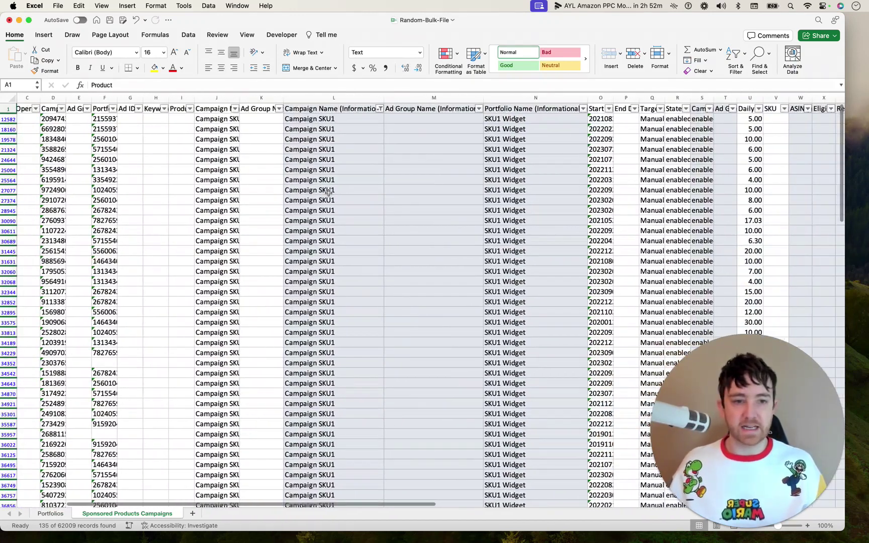
{"action": "scroll", "coordinate": [328, 192], "scroll_direction": "left", "scroll_amount": 3}
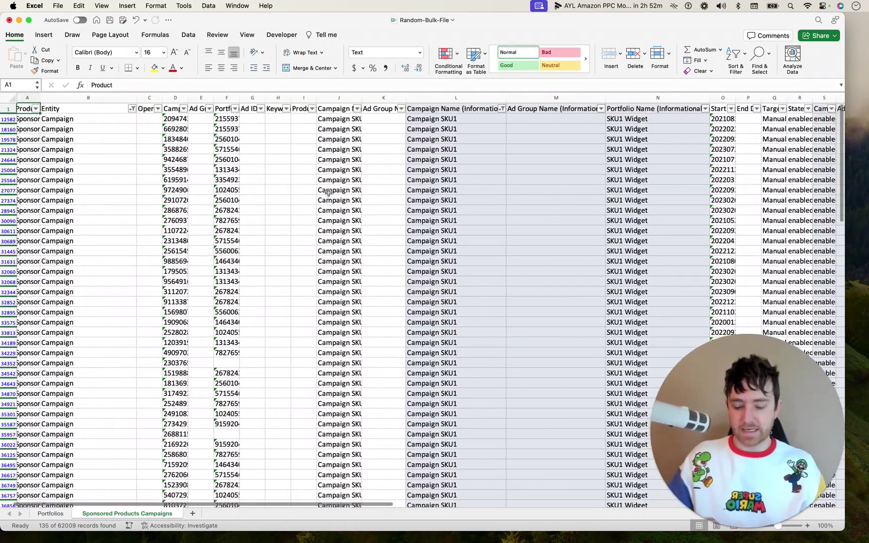
{"action": "key", "text": "ctrl+shift+End"}
{"action": "key", "text": "super+c"}
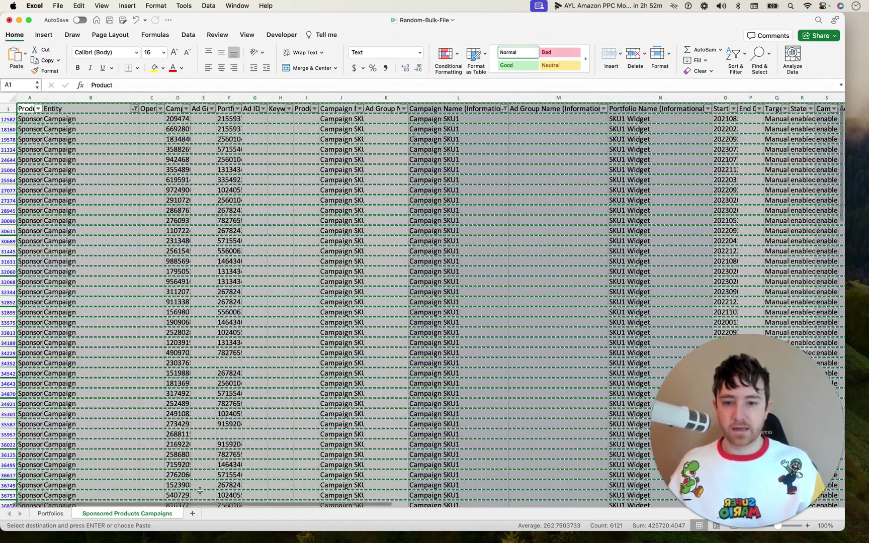
{"action": "left_click", "coordinate": [193, 512]}
{"action": "key", "text": "super+v"}
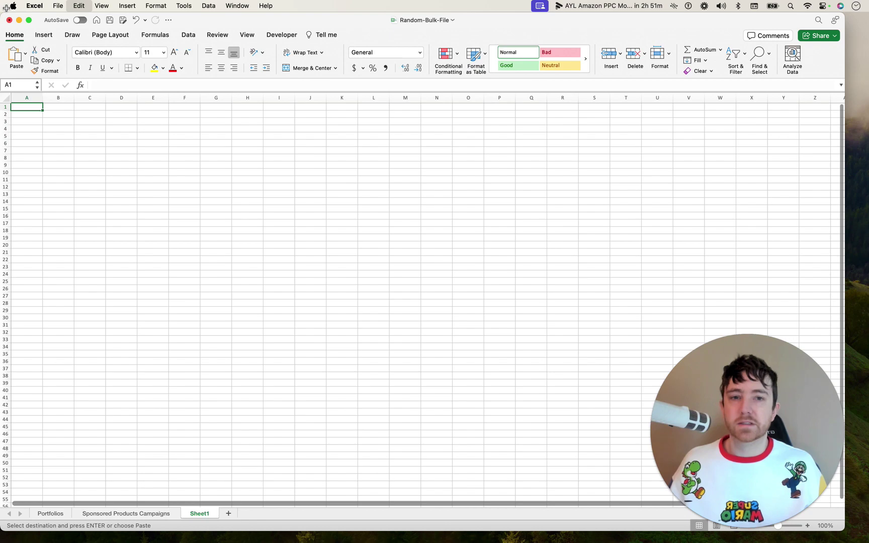
{"action": "key", "text": "cmd+v"}
{"action": "left_click", "coordinate": [320, 385]}
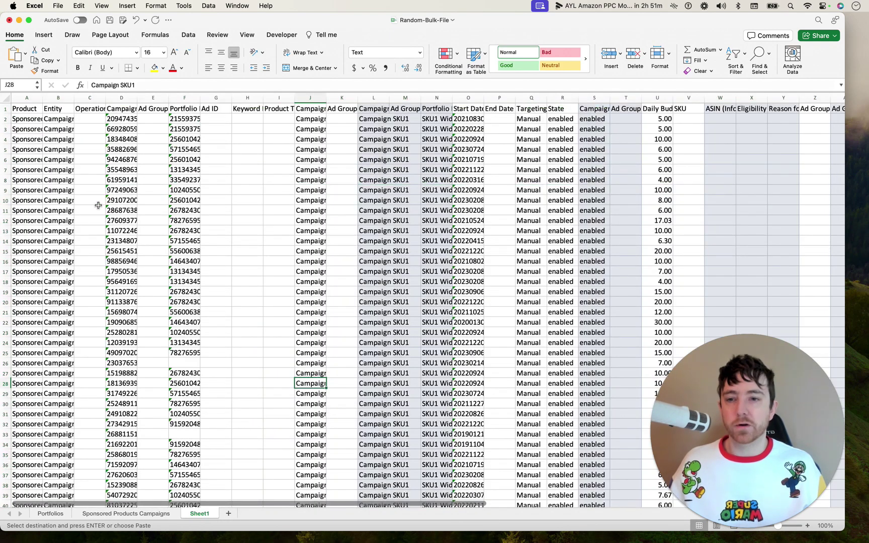
Copy the whole pasted data range from Sheet1 and paste it into a new blank workbook.
{"action": "left_click", "coordinate": [99, 207]}
{"action": "left_click", "coordinate": [41, 111]}
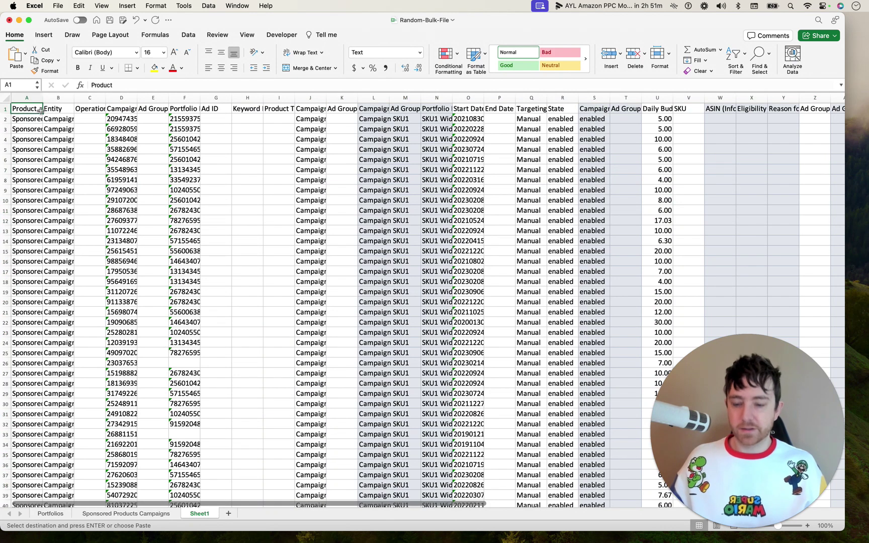
{"action": "key", "text": "ctrl+shift+End"}
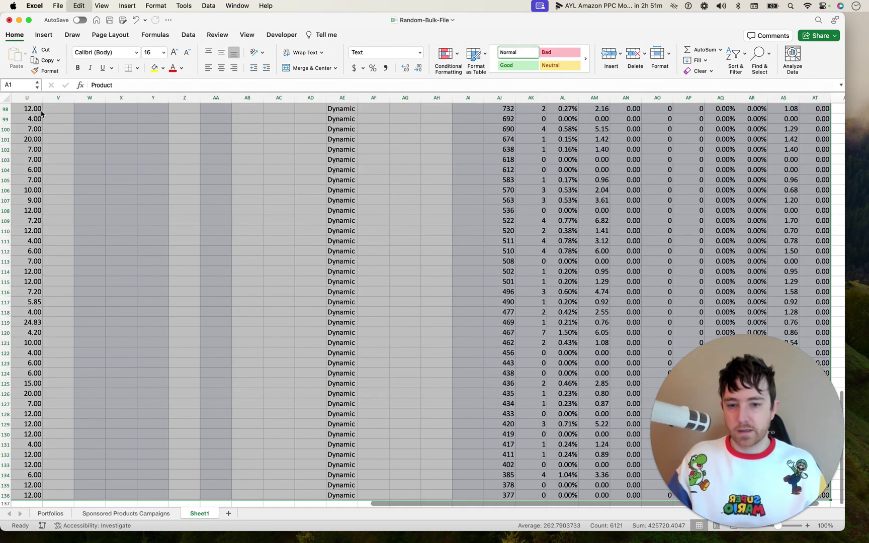
{"action": "key", "text": "ctrl+BackSpace"}
{"action": "key", "text": "super+c"}
{"action": "key", "text": "super+n"}
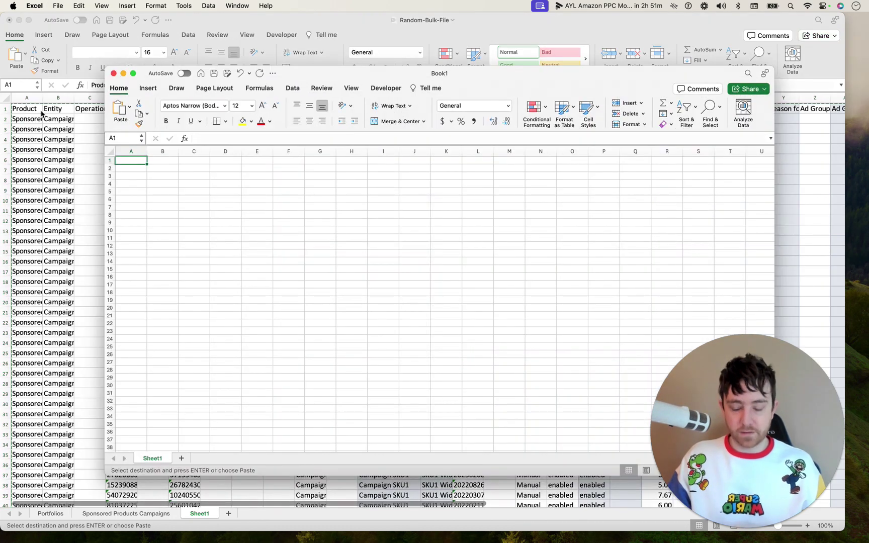
{"action": "key", "text": "super+v"}
Close Random-Bulk-File without saving the changes and without keeping the large clipboard contents.
{"action": "left_click", "coordinate": [33, 116]}
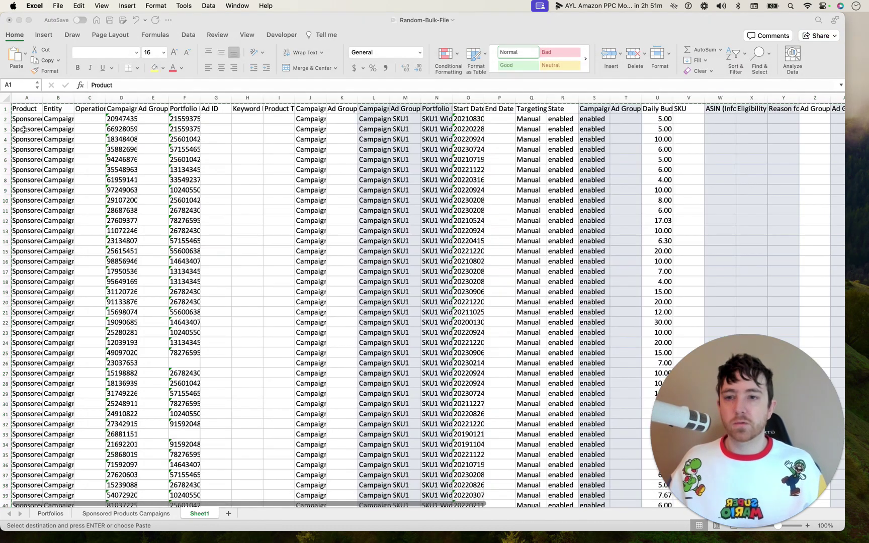
{"action": "left_click", "coordinate": [9, 20]}
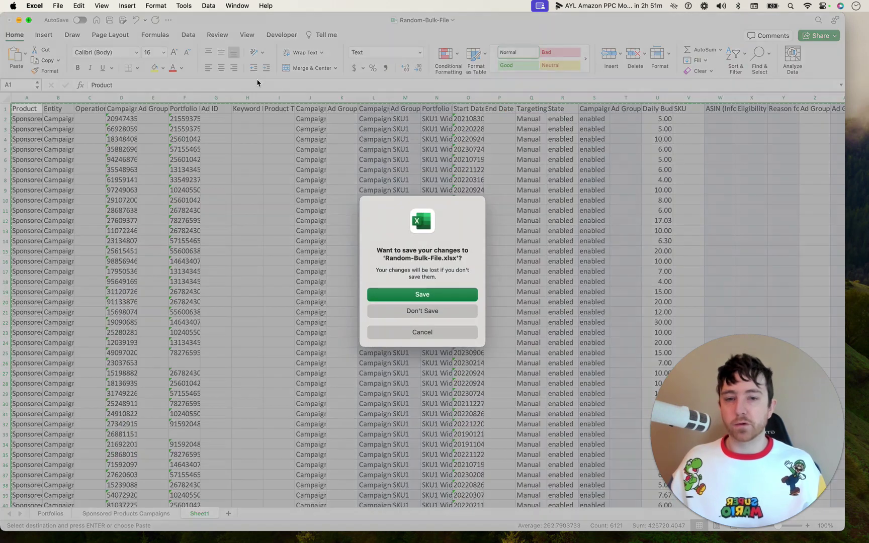
{"action": "left_click", "coordinate": [407, 311]}
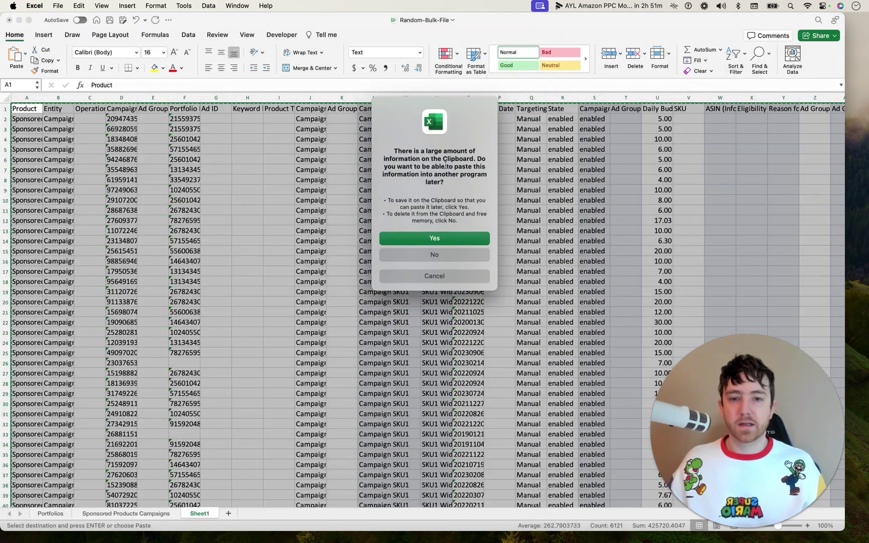
{"action": "left_click", "coordinate": [392, 259]}
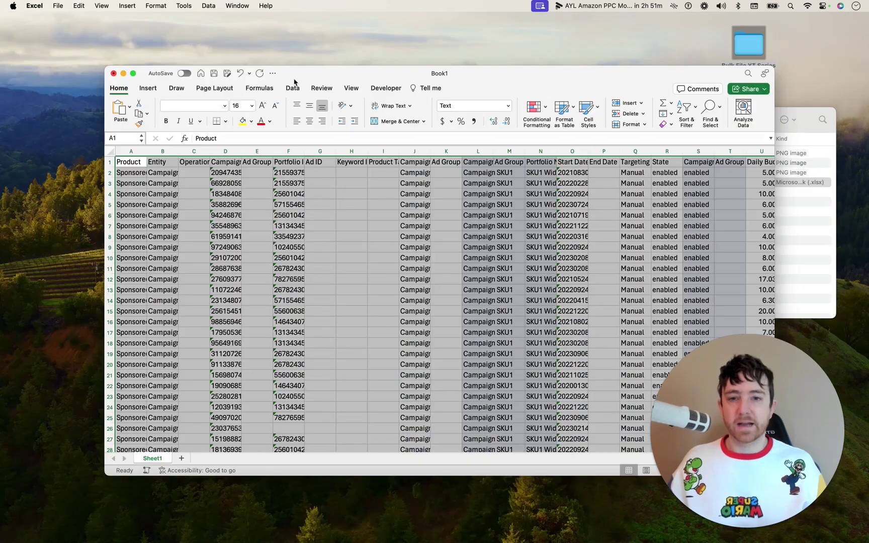
Move the Book1 window to the upper-left corner of the desktop and enlarge it to fill the screen.
{"action": "left_click_drag", "start_coordinate": [307, 77], "coordinate": [214, 23]}
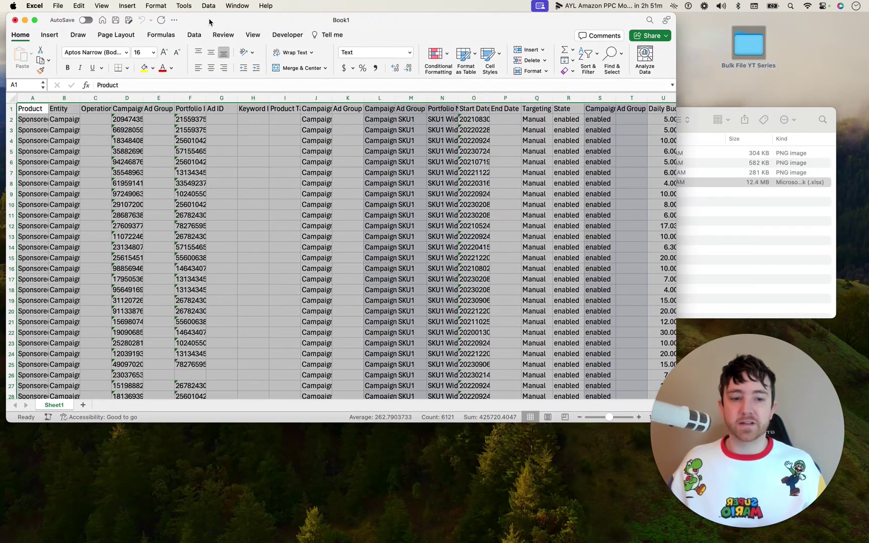
{"action": "left_click_drag", "start_coordinate": [710, 400], "coordinate": [17, 521]}
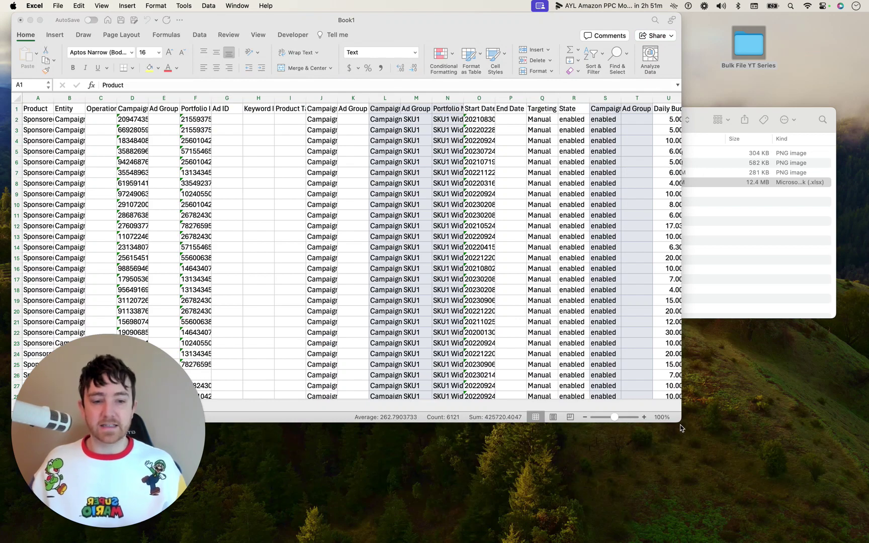
{"action": "left_click_drag", "start_coordinate": [679, 421], "coordinate": [859, 538]}
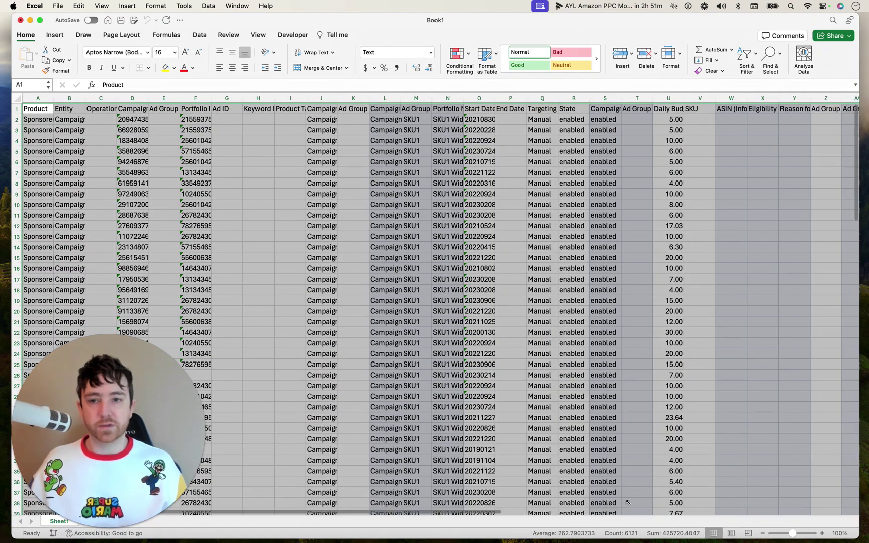
{"action": "left_click_drag", "start_coordinate": [117, 432], "coordinate": [524, 316]}
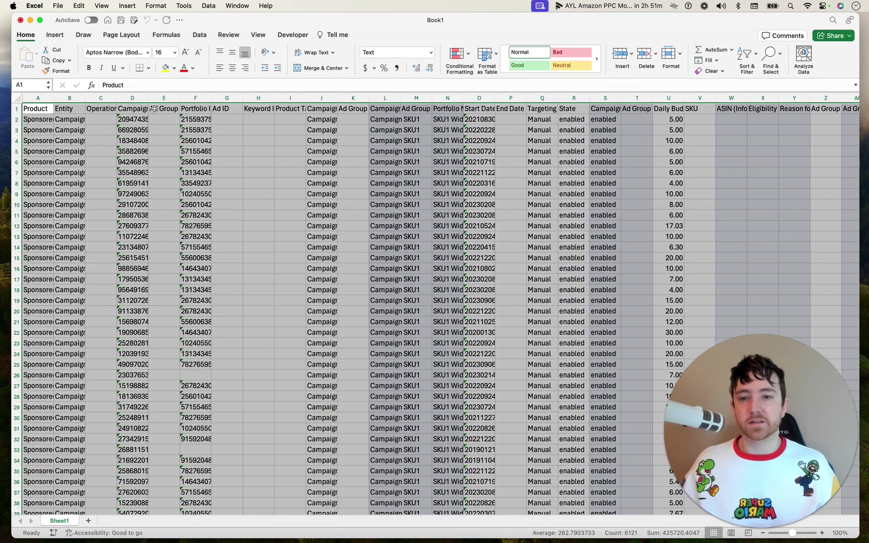
Widen the Daily Budget column to show its full header and insert a column after it titled New Budget.
{"action": "left_click", "coordinate": [154, 109]}
{"action": "scroll", "coordinate": [324, 142], "scroll_direction": "right", "scroll_amount": 10}
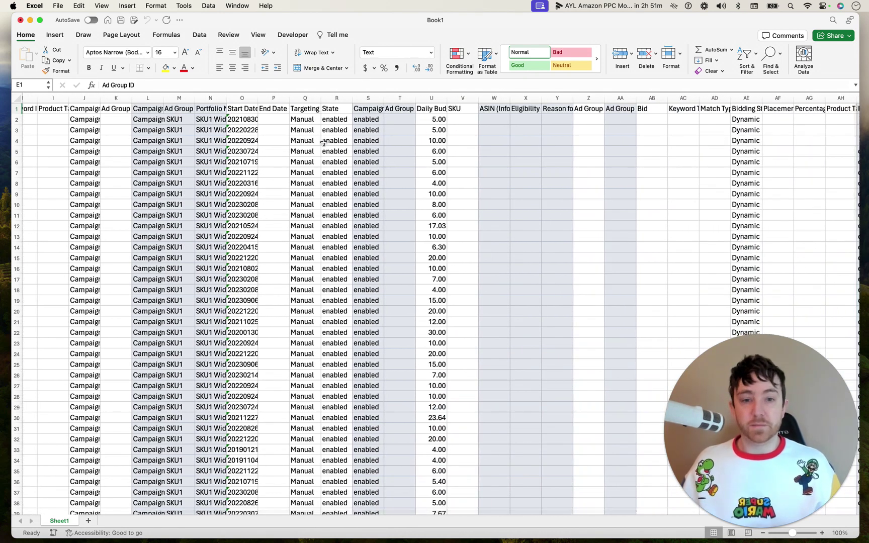
{"action": "left_click_drag", "start_coordinate": [447, 98], "coordinate": [458, 98]}
{"action": "left_click", "coordinate": [452, 107]}
{"action": "right_click", "coordinate": [474, 99]}
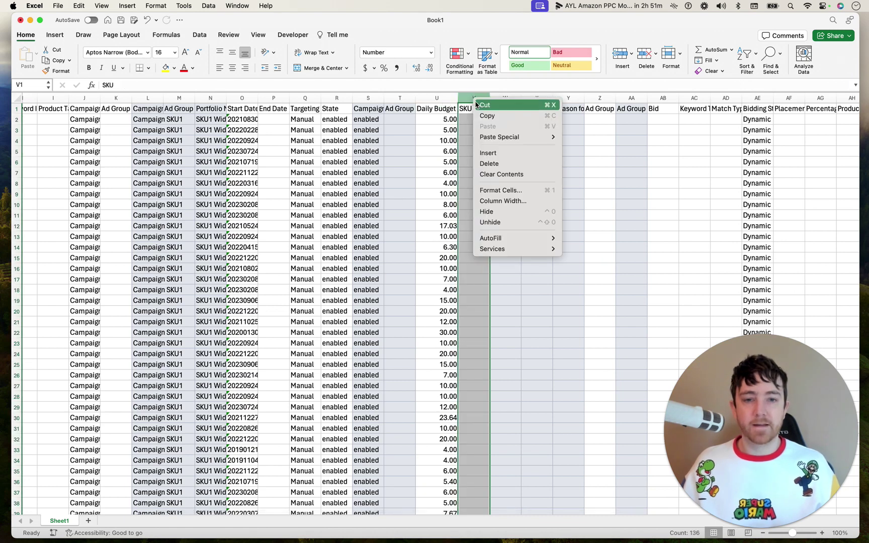
{"action": "left_click", "coordinate": [485, 153]}
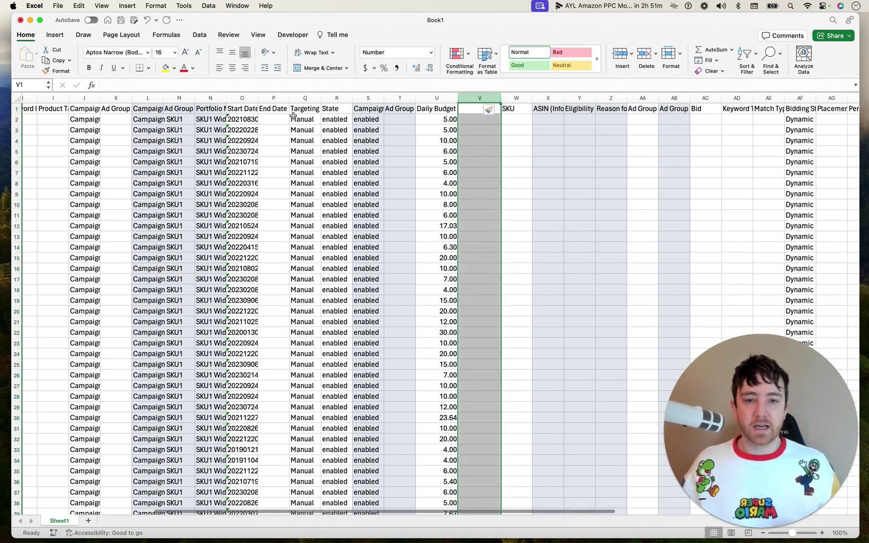
{"action": "type", "text": "New Budget"}
{"action": "key", "text": "Return"}
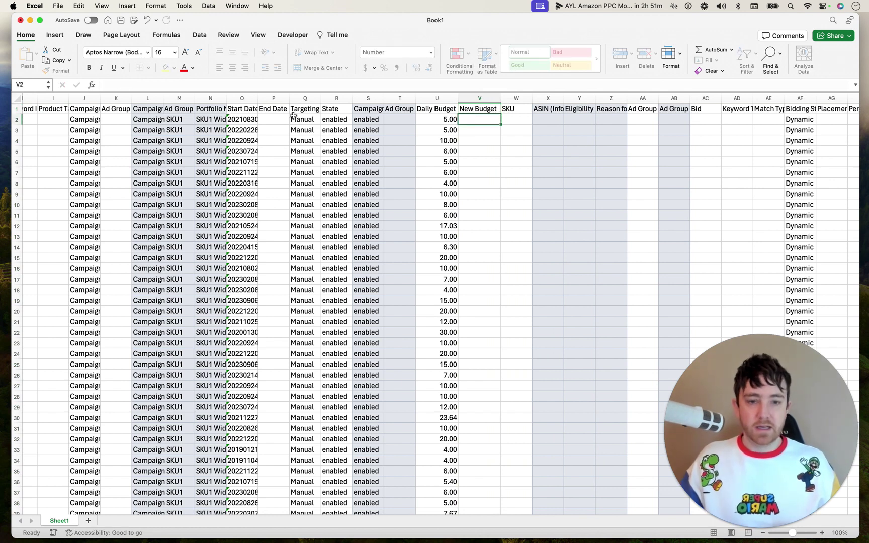
Enter the formula =U2*0.5 in V2 to halve the first campaign's daily budget.
{"action": "type", "text": "="}
{"action": "key", "text": "Left"}
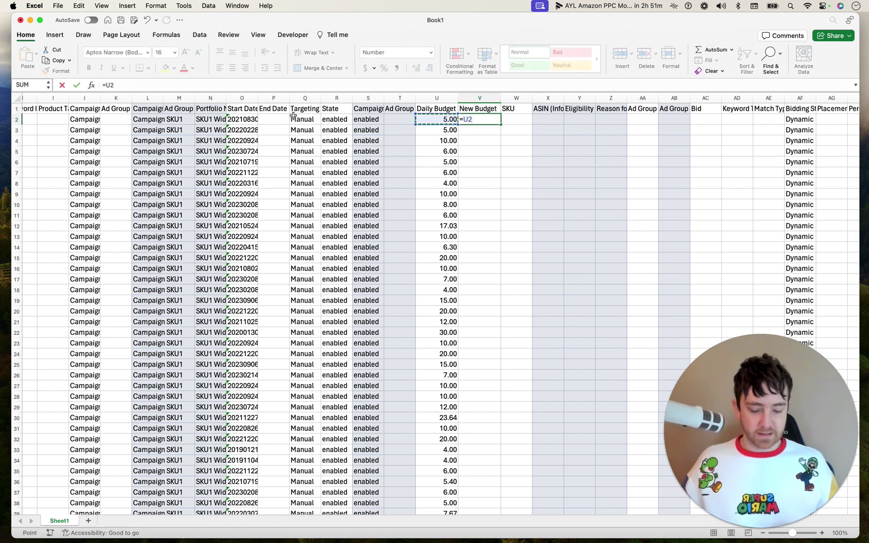
{"action": "type", "text": "/"}
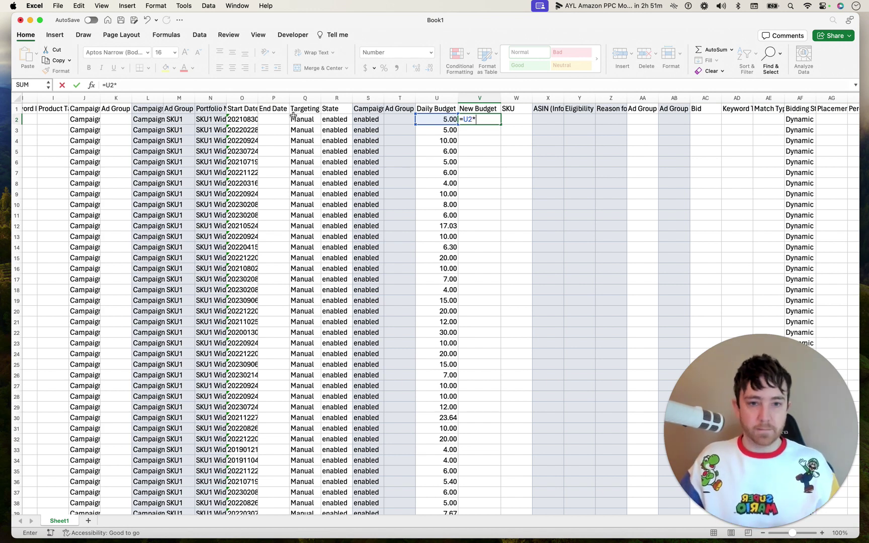
{"action": "type", "text": ".5"}
{"action": "key", "text": "Return"}
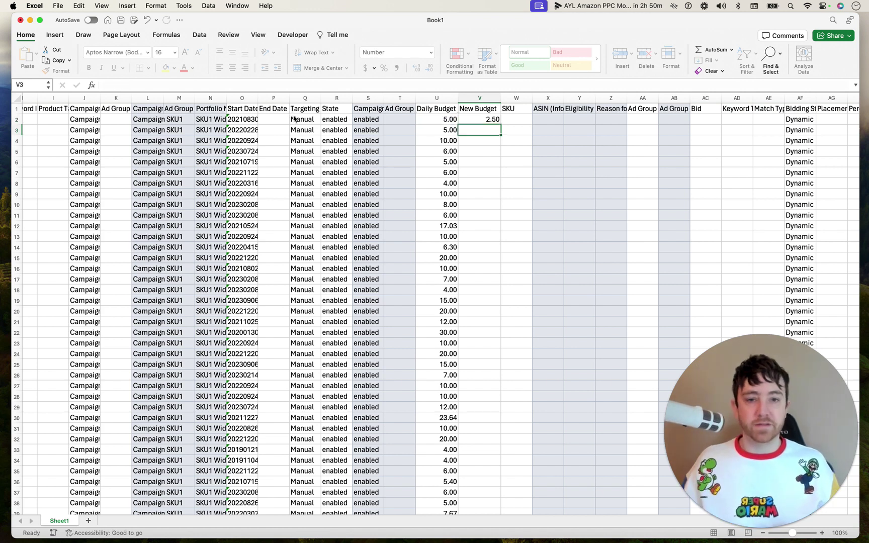
Fill the V2 formula down the New Budget column for all campaign rows and check the calculated budgets.
{"action": "key", "text": "Up"}
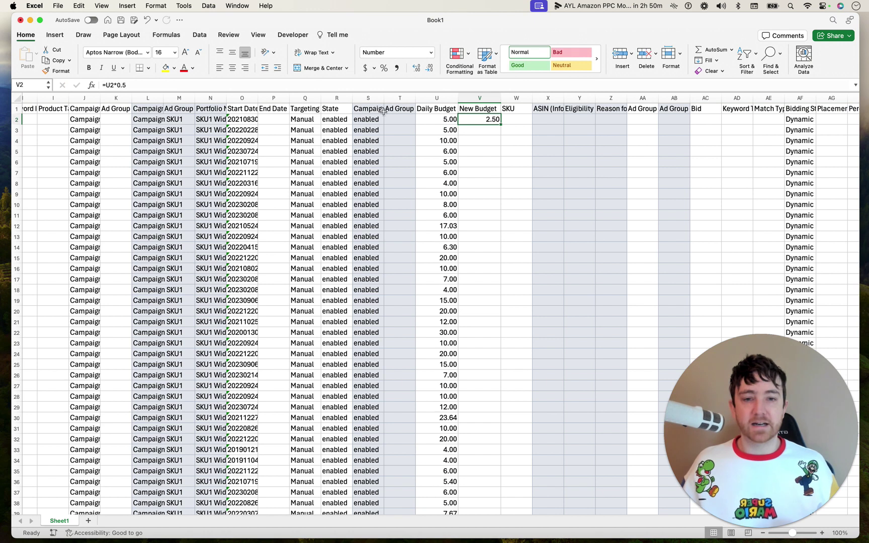
{"action": "double_click", "coordinate": [500, 123]}
{"action": "scroll", "coordinate": [476, 157], "scroll_direction": "down", "scroll_amount": 10}
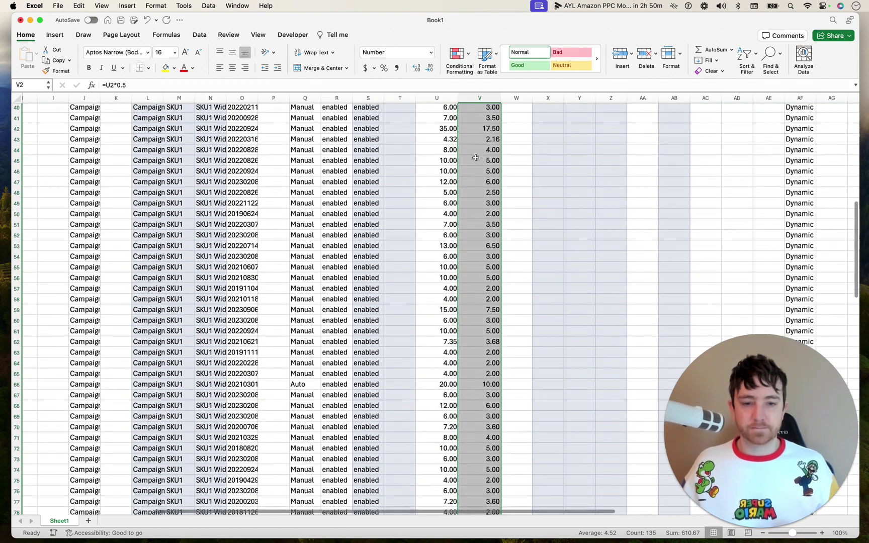
{"action": "scroll", "coordinate": [476, 157], "scroll_direction": "up", "scroll_amount": 13}
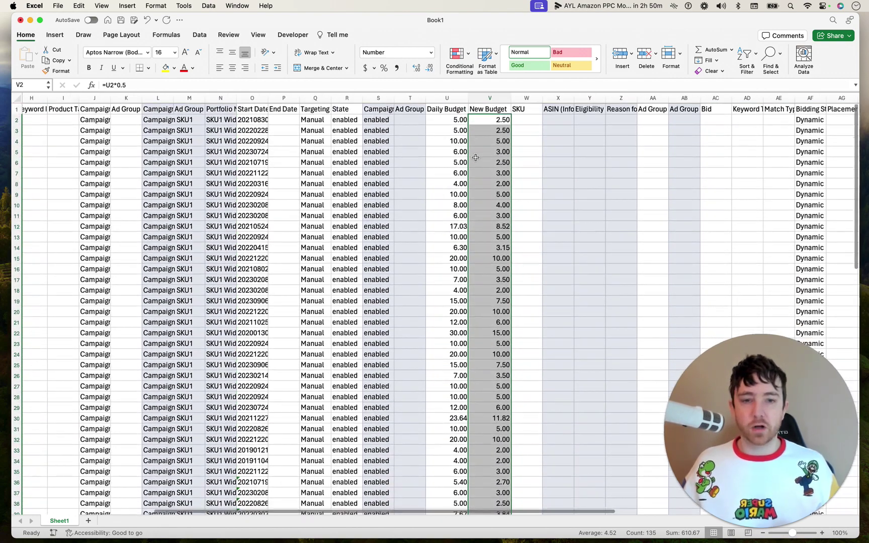
{"action": "scroll", "coordinate": [475, 158], "scroll_direction": "down", "scroll_amount": 1}
{"action": "scroll", "coordinate": [475, 146], "scroll_direction": "up", "scroll_amount": 1}
{"action": "scroll", "coordinate": [475, 146], "scroll_direction": "left", "scroll_amount": 1}
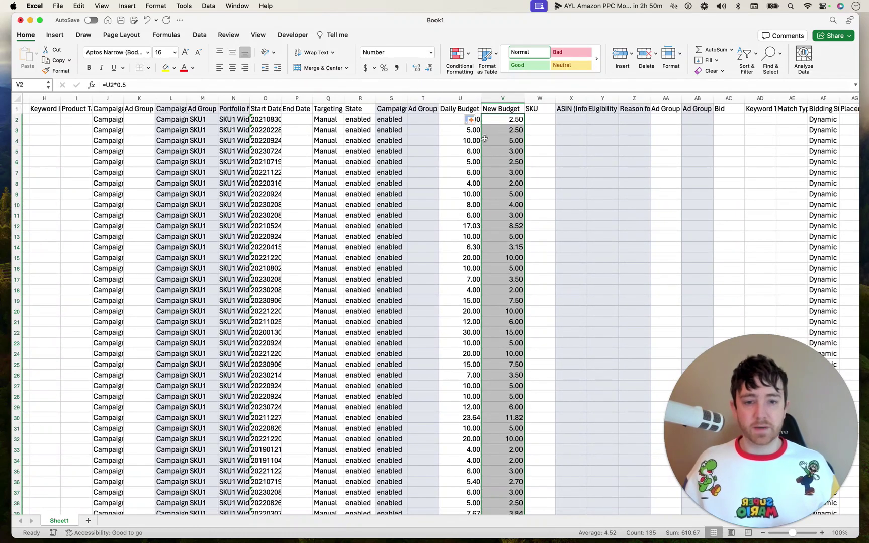
Copy the New Budget results and paste them as values only over the Daily Budget column, starting at U2.
{"action": "key", "text": "super+c"}
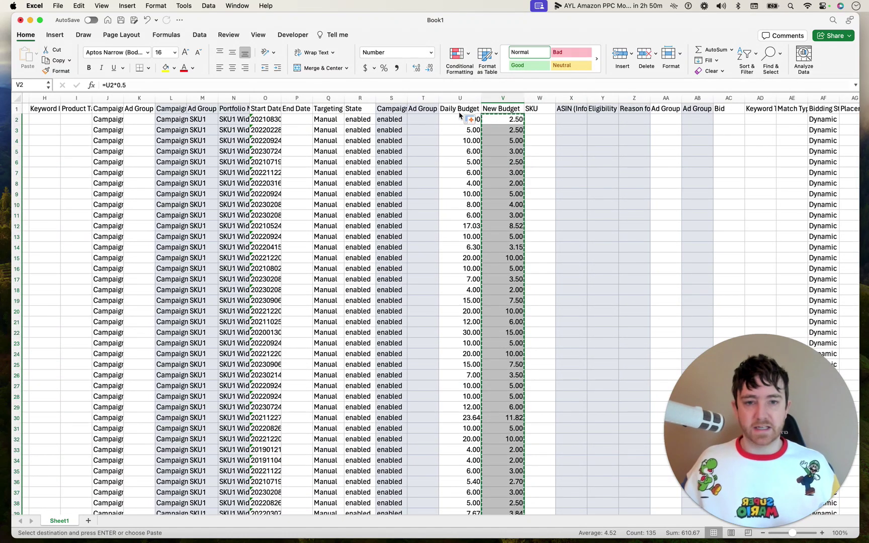
{"action": "left_click", "coordinate": [459, 118]}
{"action": "left_click", "coordinate": [500, 122]}
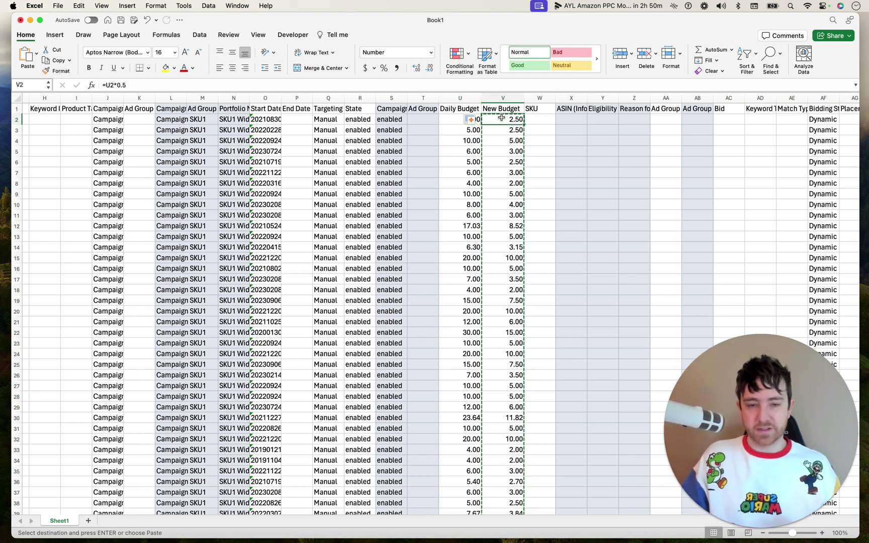
{"action": "key", "text": "super+shift+Down"}
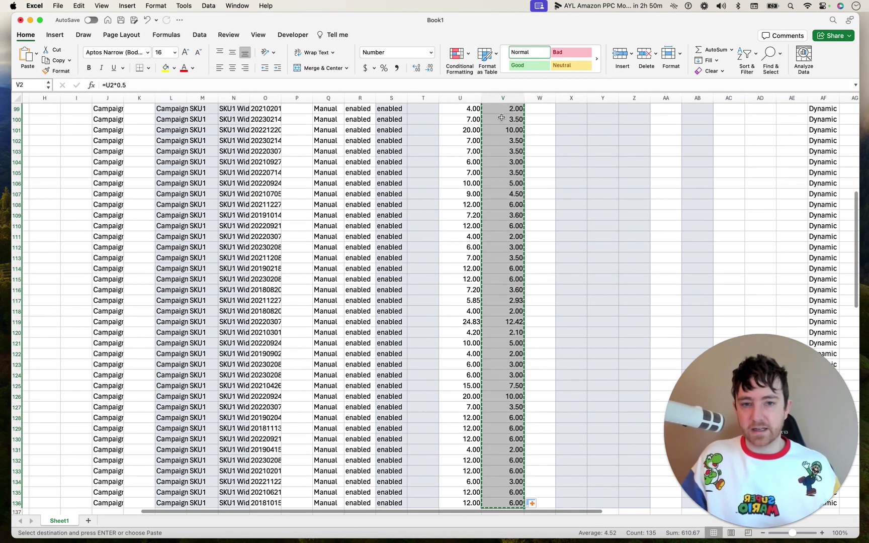
{"action": "scroll", "coordinate": [502, 117], "scroll_direction": "up", "scroll_amount": 15}
{"action": "left_click", "coordinate": [460, 119]}
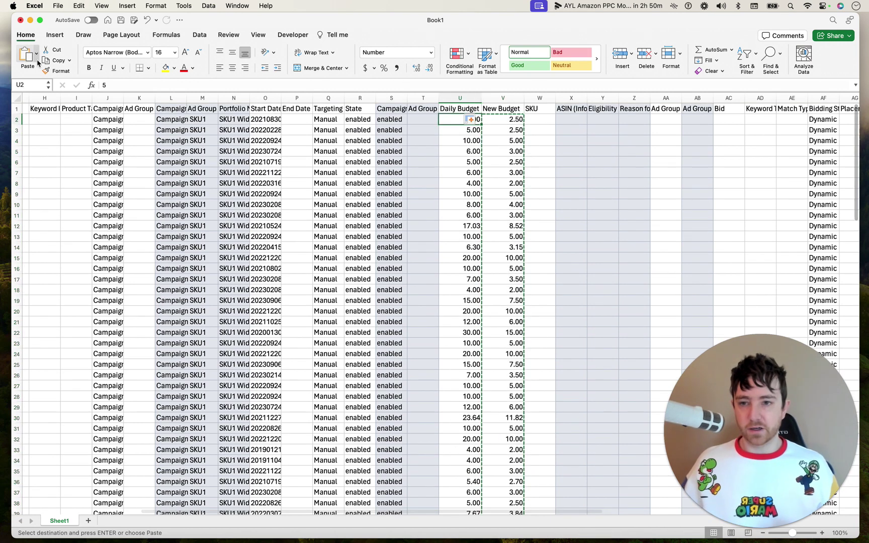
{"action": "left_click", "coordinate": [36, 54]}
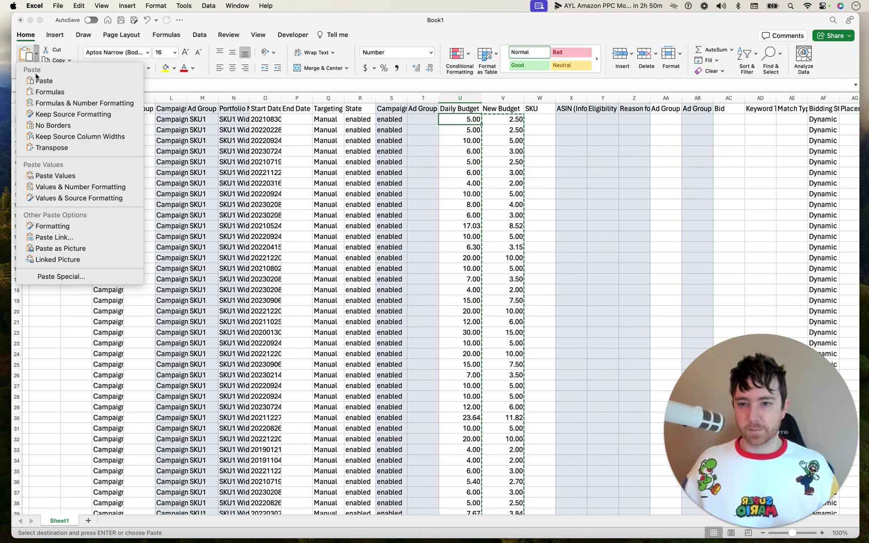
{"action": "left_click", "coordinate": [50, 176]}
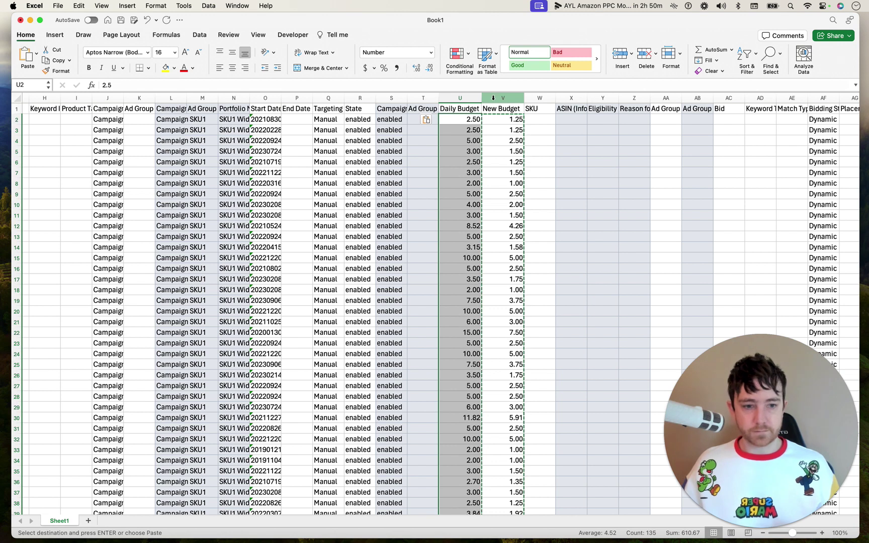
Delete the helper column New Budget.
{"action": "right_click", "coordinate": [493, 97]}
{"action": "left_click", "coordinate": [510, 164]}
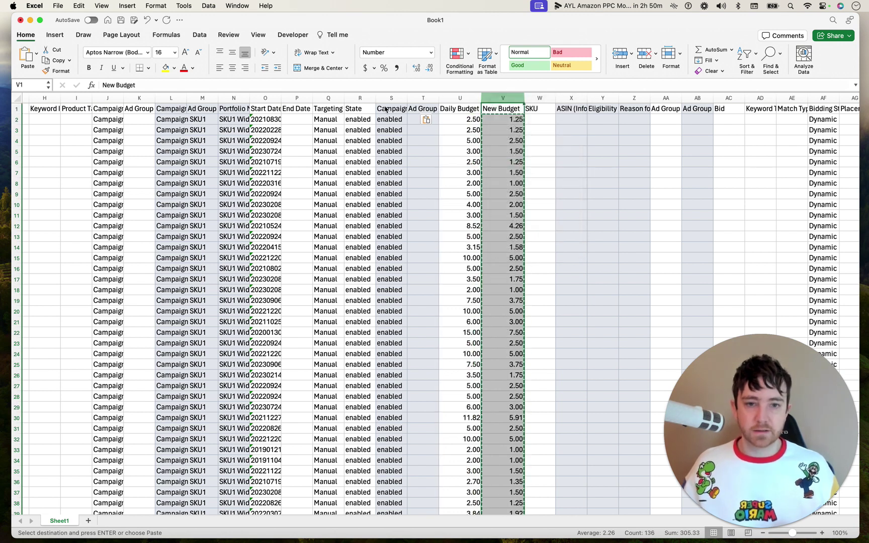
{"action": "key", "text": "super+z"}
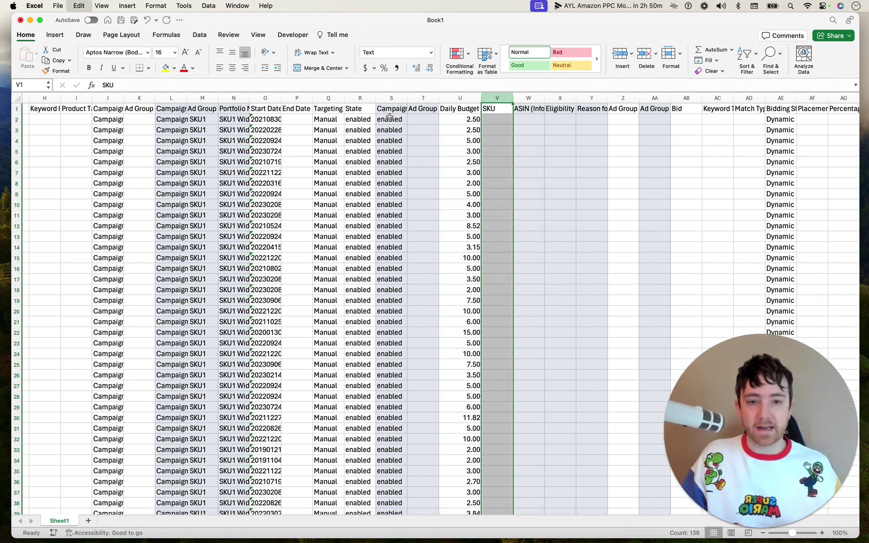
Undo the helper column's deletion, the pasted budgets, the filled formulas and the New Budget column, and return to cell A1.
{"action": "key", "text": "super+z"}
{"action": "key", "text": "super+z"}
{"action": "key", "text": "super+z"}
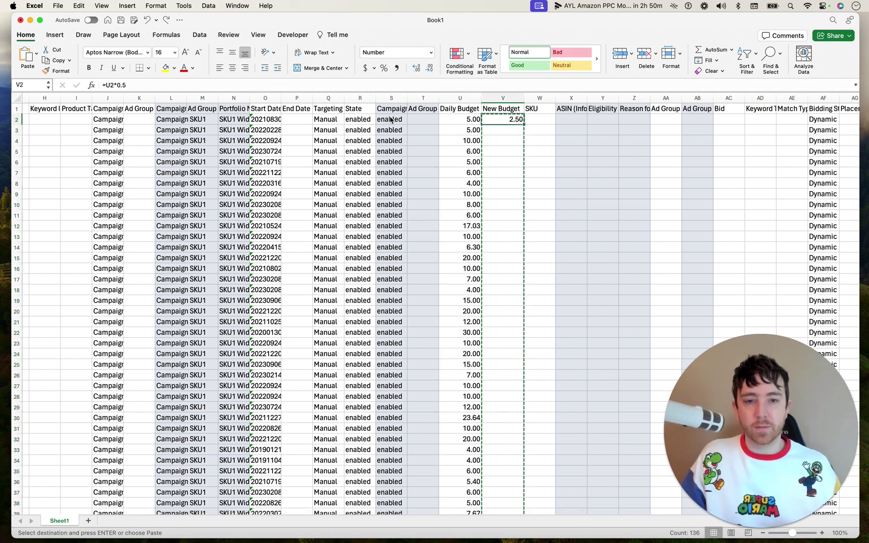
{"action": "key", "text": "super+z"}
{"action": "left_click", "coordinate": [366, 168]}
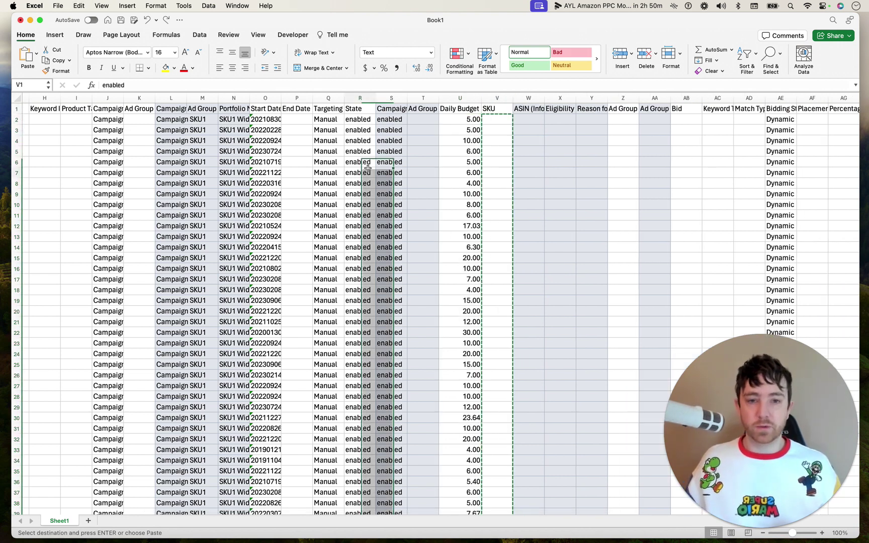
{"action": "key", "text": "super+Up"}
{"action": "key", "text": "super+Left"}
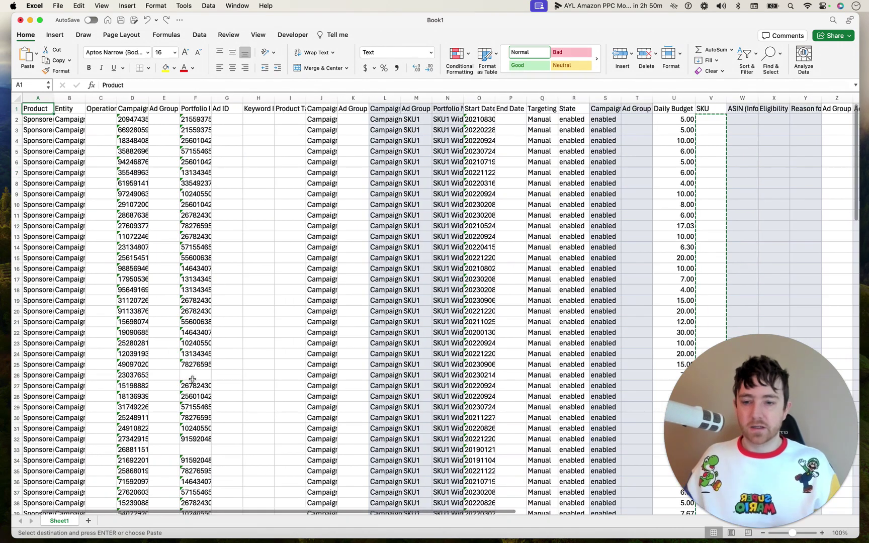
Rename the Sheet1 worksheet as b4.
{"action": "double_click", "coordinate": [59, 521]}
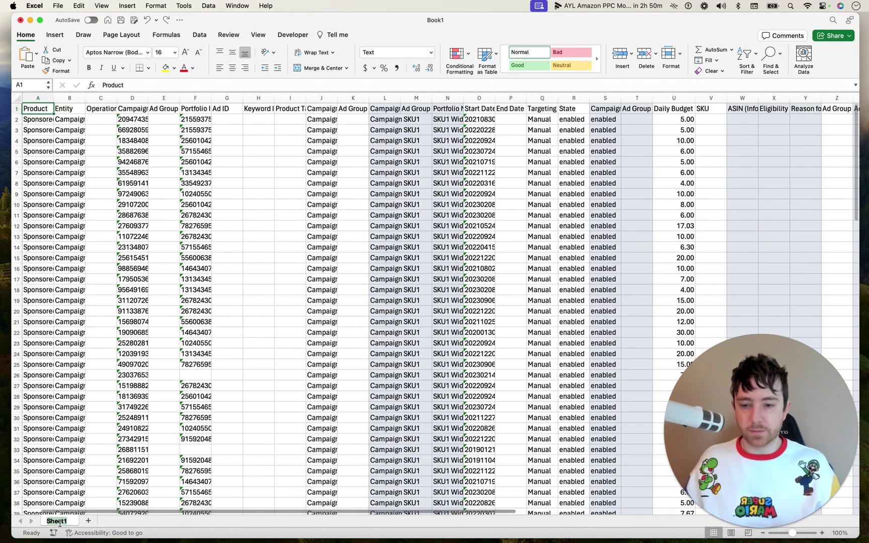
{"action": "type", "text": "b"}
{"action": "key", "text": "Return"}
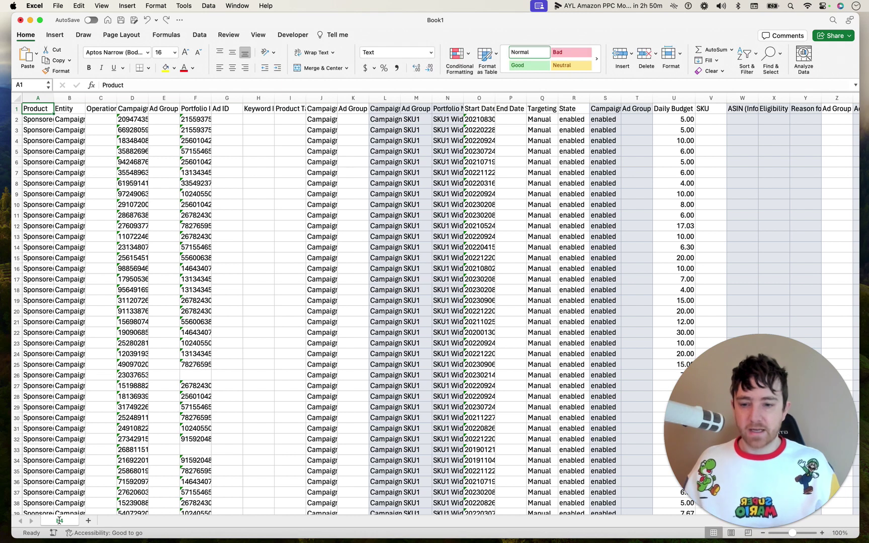
Duplicate the b4 sheet at the end of the workbook and rename the copy as after.
{"action": "right_click", "coordinate": [60, 521]}
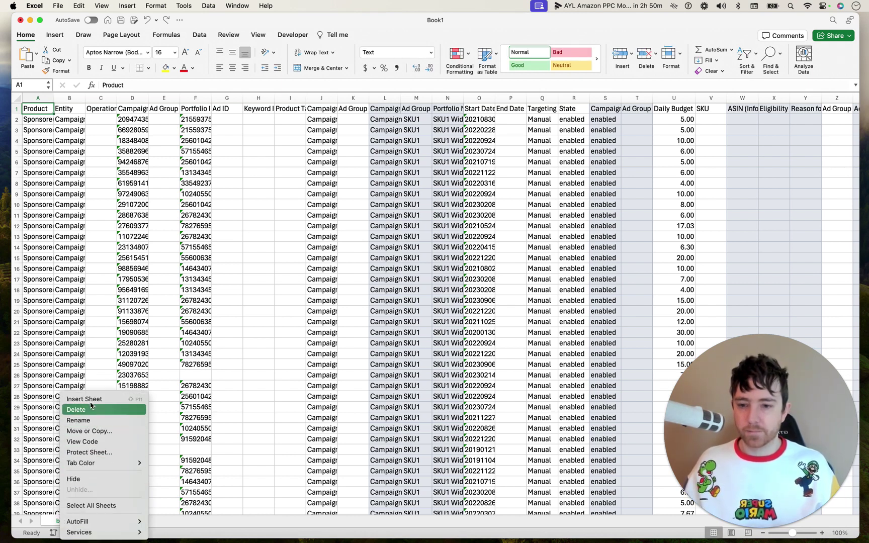
{"action": "left_click", "coordinate": [90, 432]}
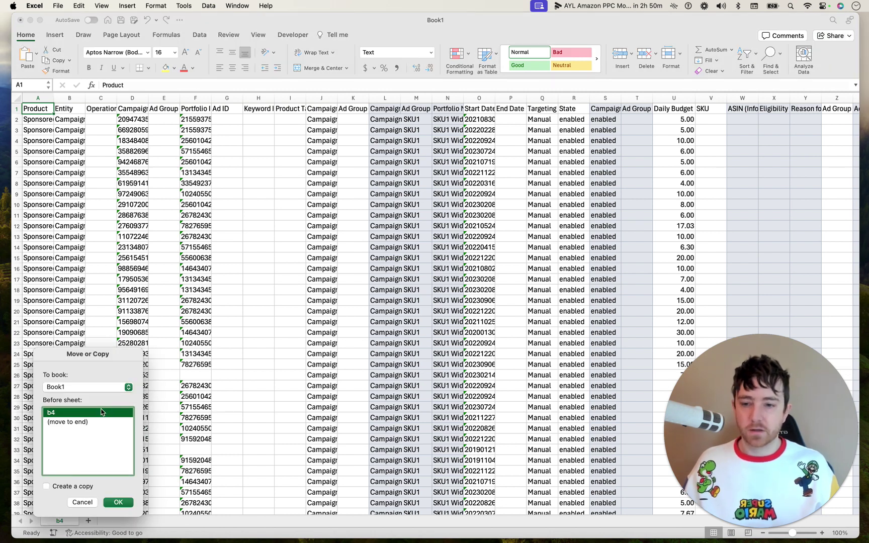
{"action": "left_click", "coordinate": [85, 424]}
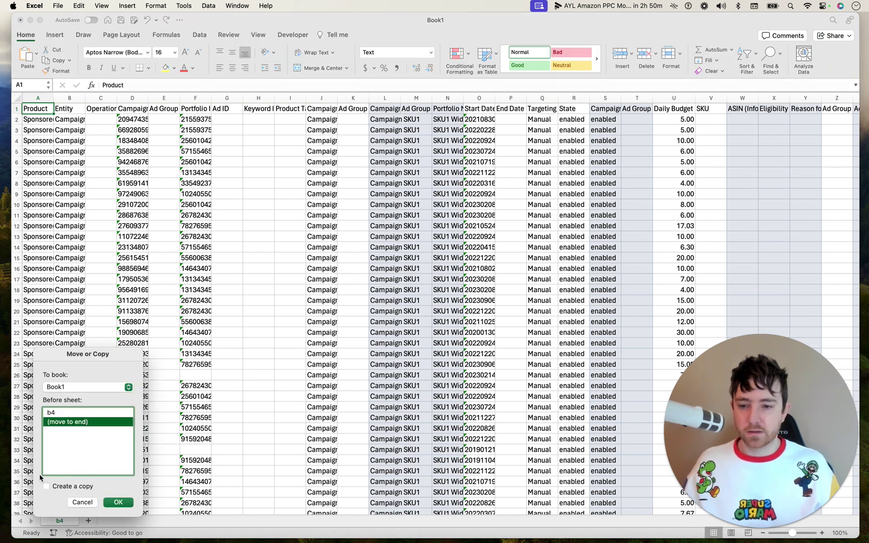
{"action": "left_click", "coordinate": [123, 506]}
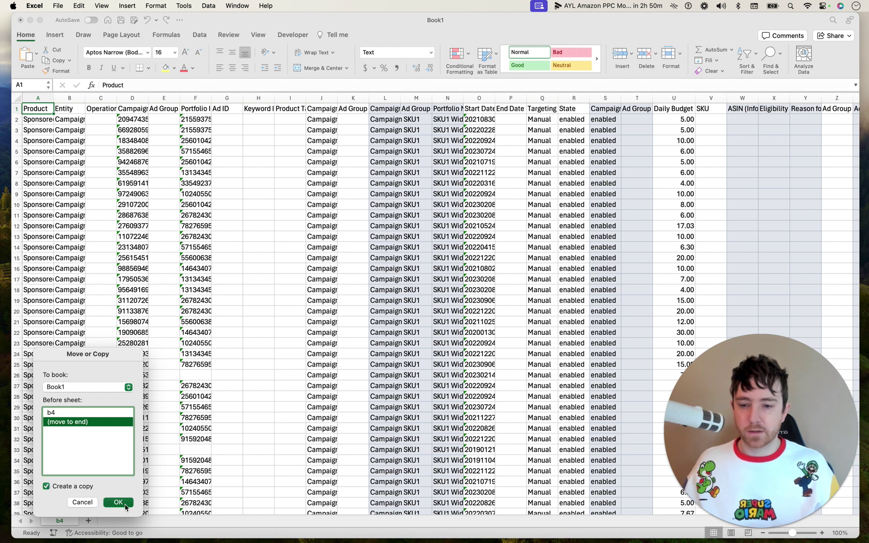
{"action": "double_click", "coordinate": [98, 520]}
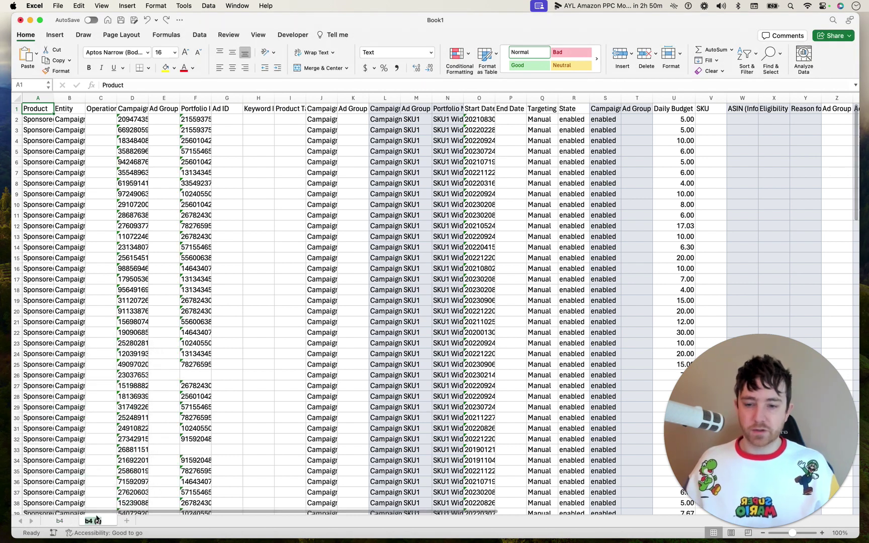
{"action": "type", "text": "after"}
{"action": "key", "text": "Return"}
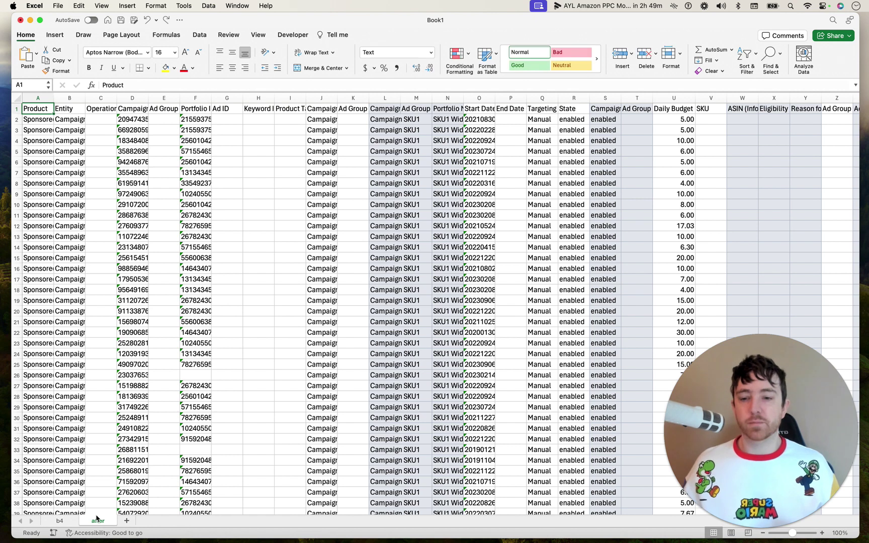
{"action": "left_click", "coordinate": [60, 523]}
{"action": "left_click", "coordinate": [98, 523]}
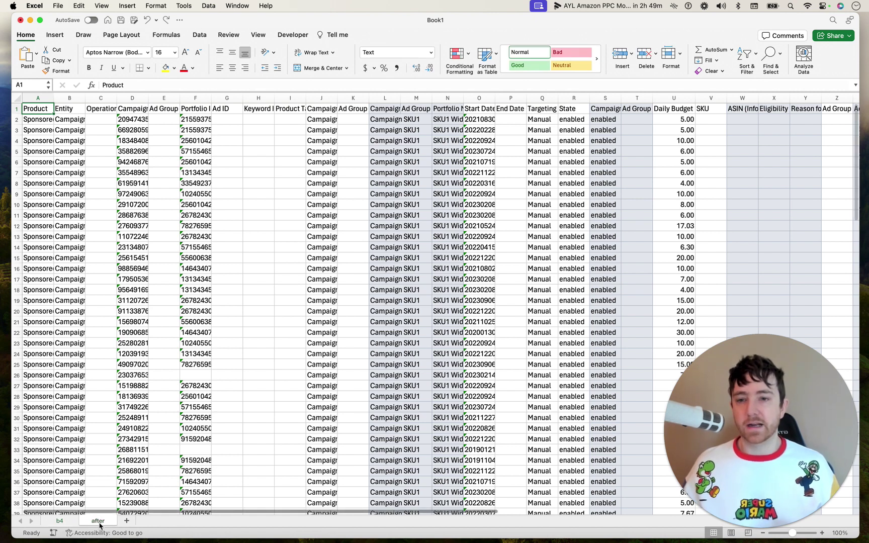
On the after sheet, fit the Operation column to its header, enter Update in C2 and fill it down all campaign rows.
{"action": "left_click", "coordinate": [104, 129]}
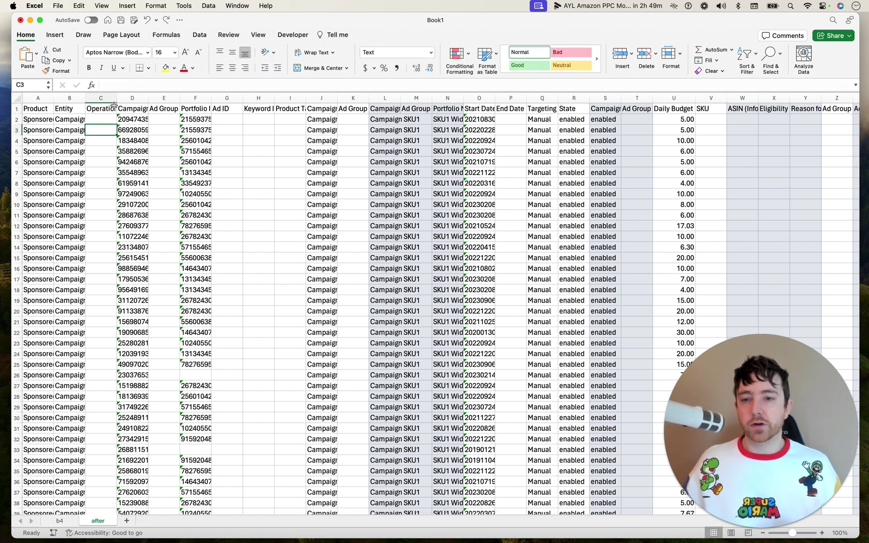
{"action": "double_click", "coordinate": [117, 97]}
{"action": "left_click", "coordinate": [109, 117]}
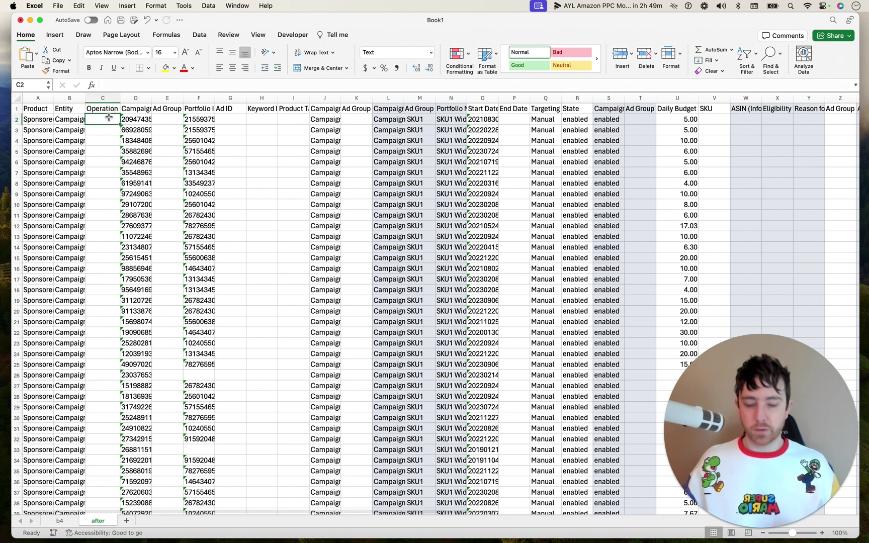
{"action": "type", "text": "Update"}
{"action": "key", "text": "ctrl+Return"}
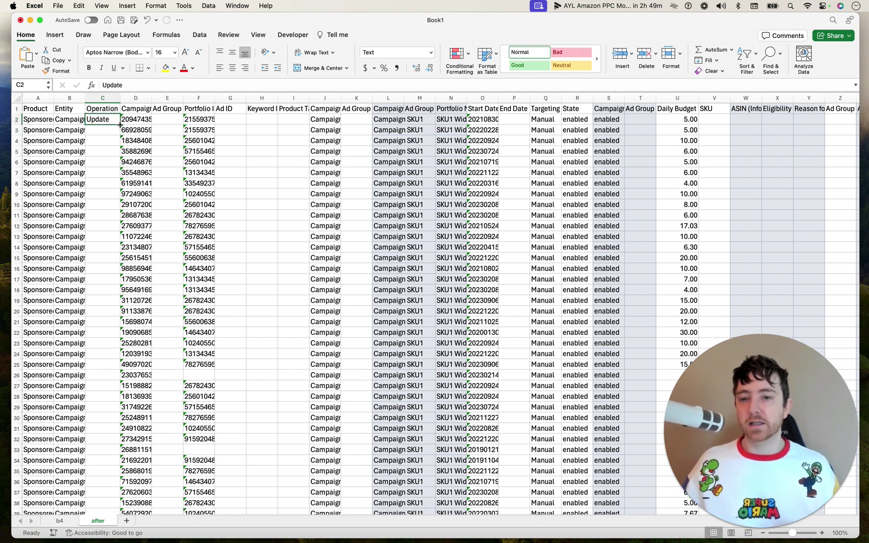
{"action": "double_click", "coordinate": [120, 124]}
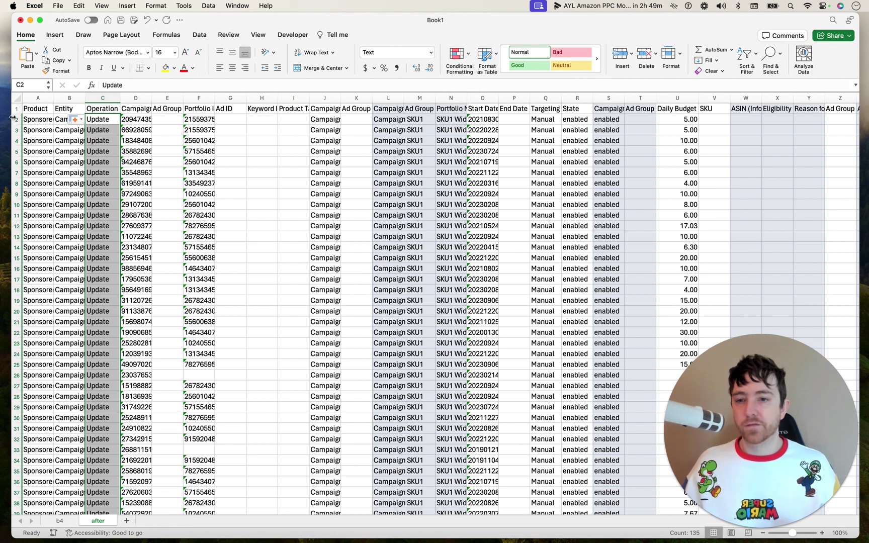
Fit the Entity column's width to its contents.
{"action": "left_click", "coordinate": [58, 121]}
{"action": "left_click", "coordinate": [58, 109]}
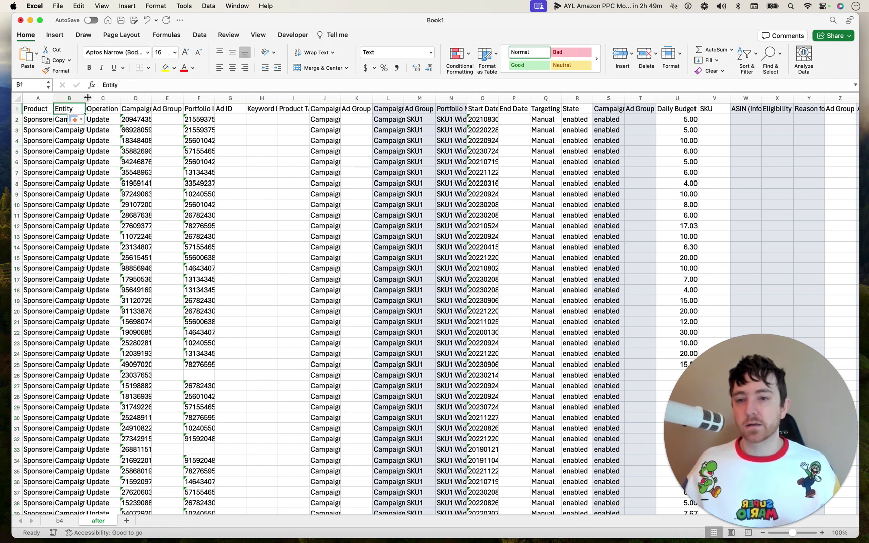
{"action": "double_click", "coordinate": [86, 98]}
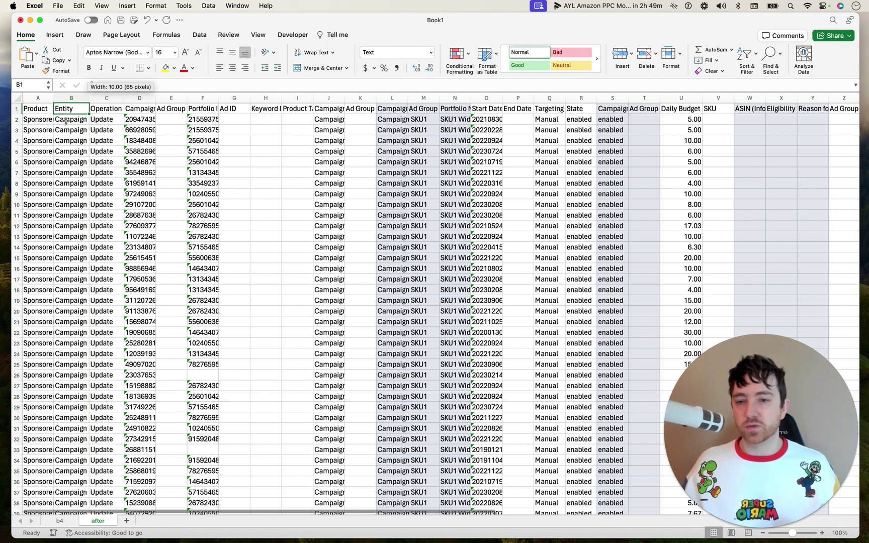
Insert a helper column before SKU, enter =U2*0.5 in V2 and fill the formula down all campaign rows.
{"action": "right_click", "coordinate": [718, 102]}
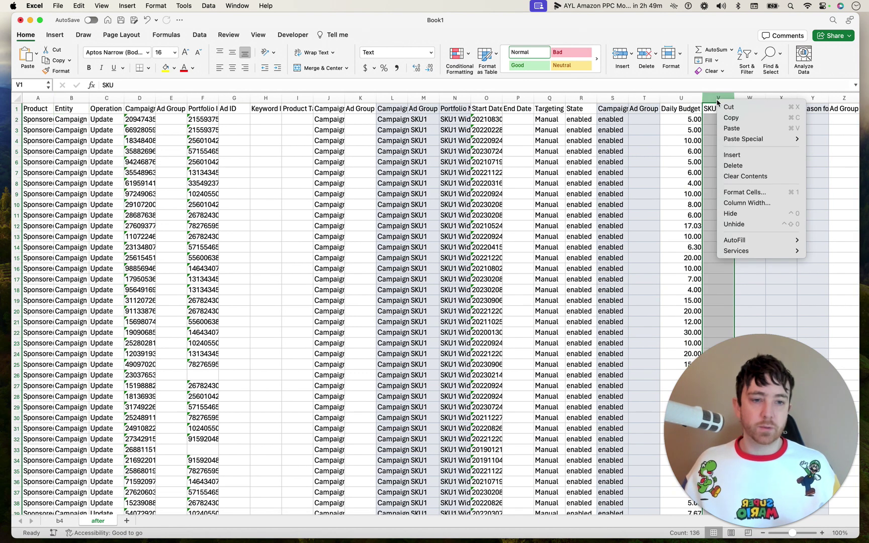
{"action": "left_click", "coordinate": [732, 155]}
{"action": "key", "text": "Down"}
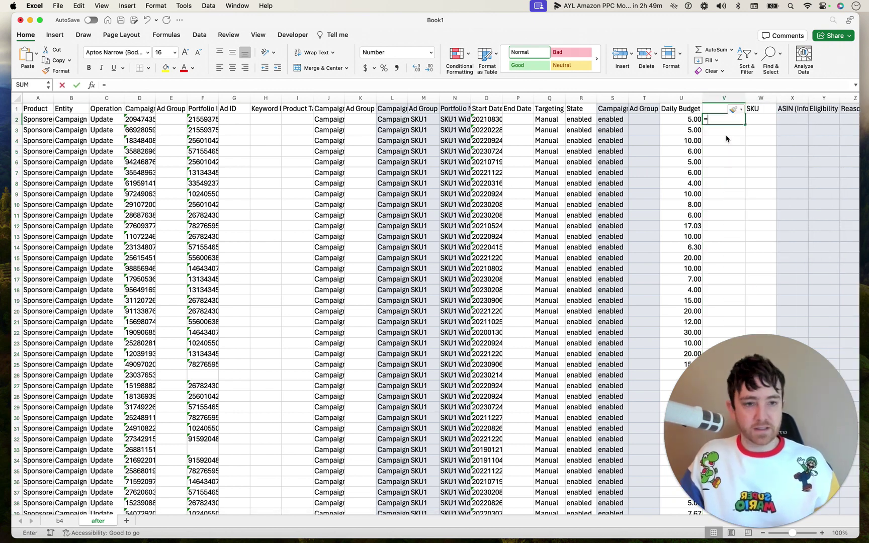
{"action": "type", "text": "="}
{"action": "key", "text": "Left"}
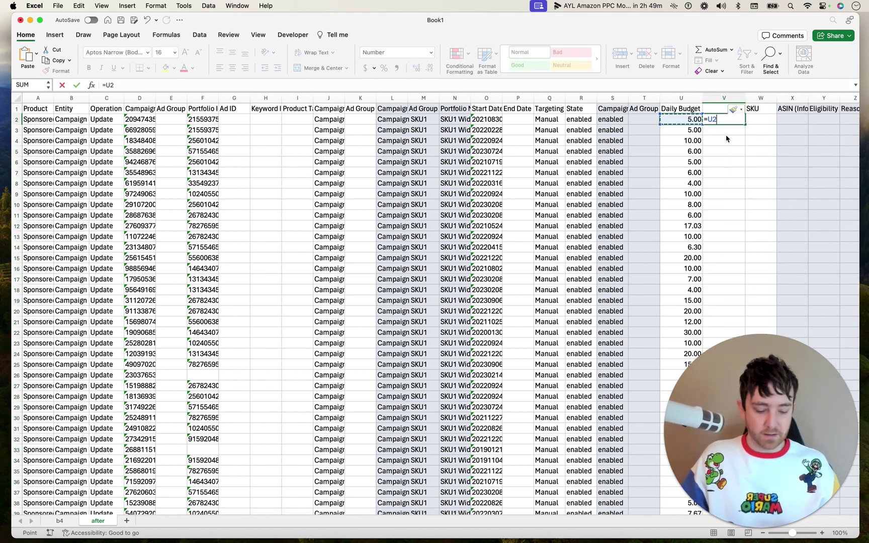
{"action": "type", "text": "*0.5"}
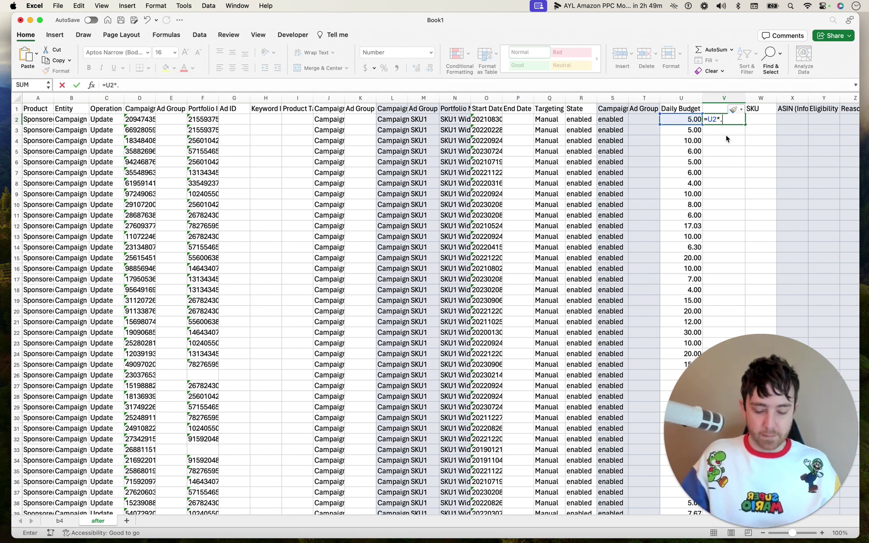
{"action": "key", "text": "ctrl+Return"}
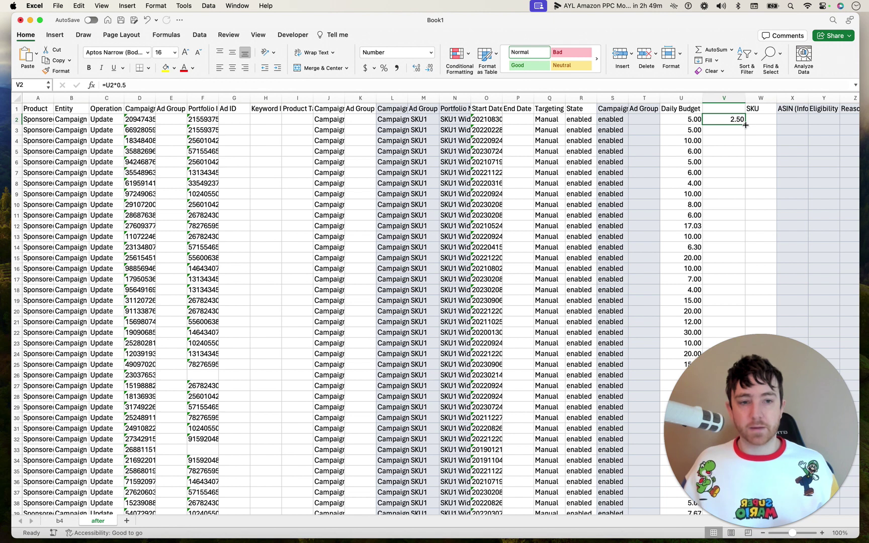
{"action": "double_click", "coordinate": [746, 125]}
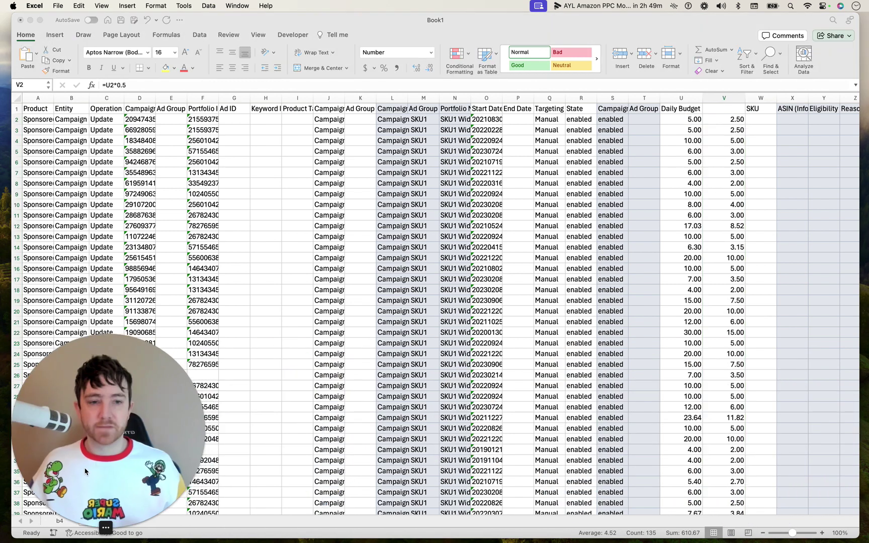
Copy the halved budgets from column V and paste them as values only over the Daily Budget column, starting at U2.
{"action": "left_click", "coordinate": [711, 115]}
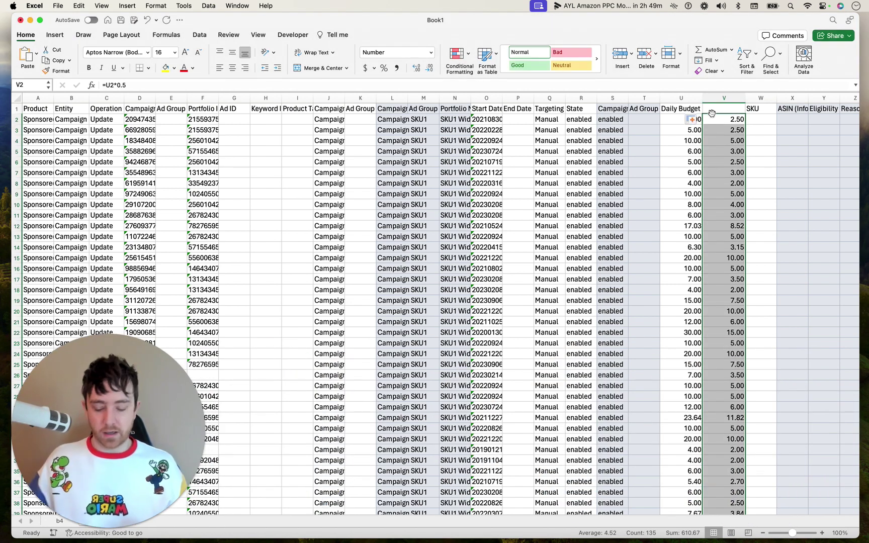
{"action": "key", "text": "cmd+c"}
{"action": "key", "text": "Left"}
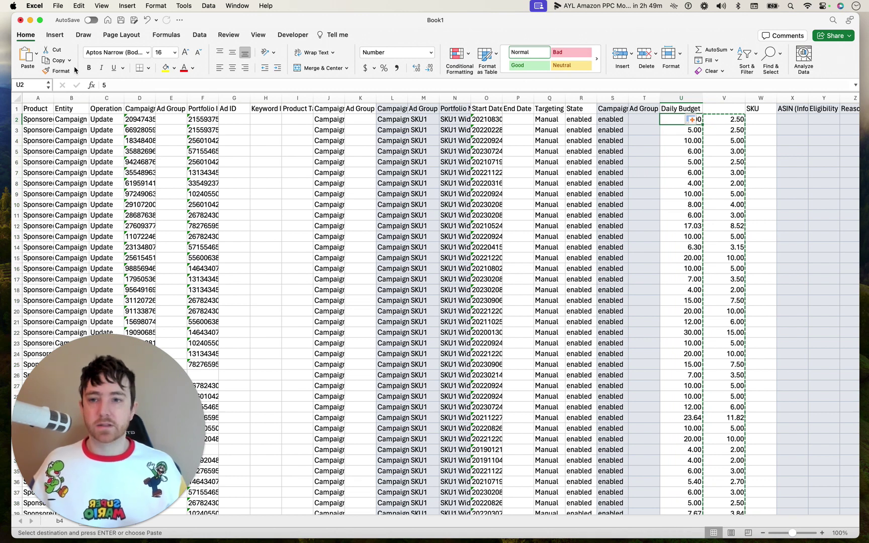
{"action": "left_click", "coordinate": [37, 56]}
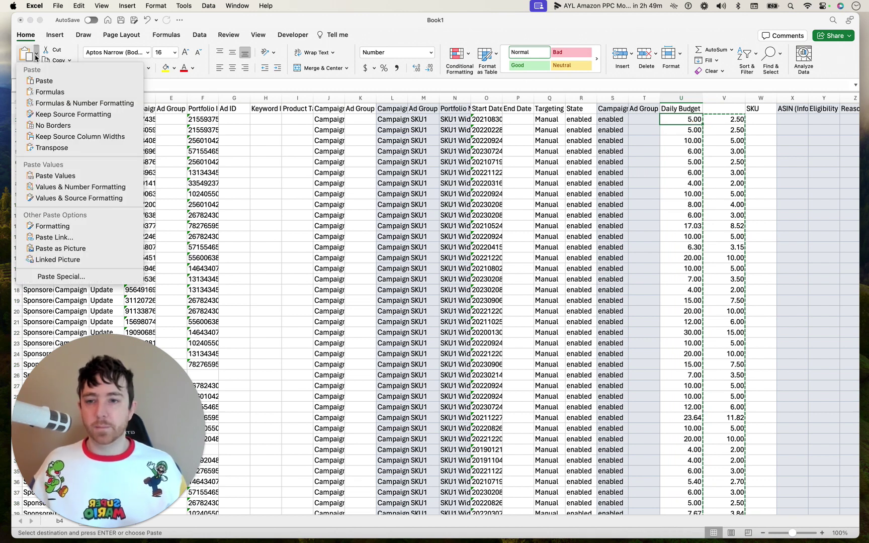
{"action": "left_click", "coordinate": [54, 176]}
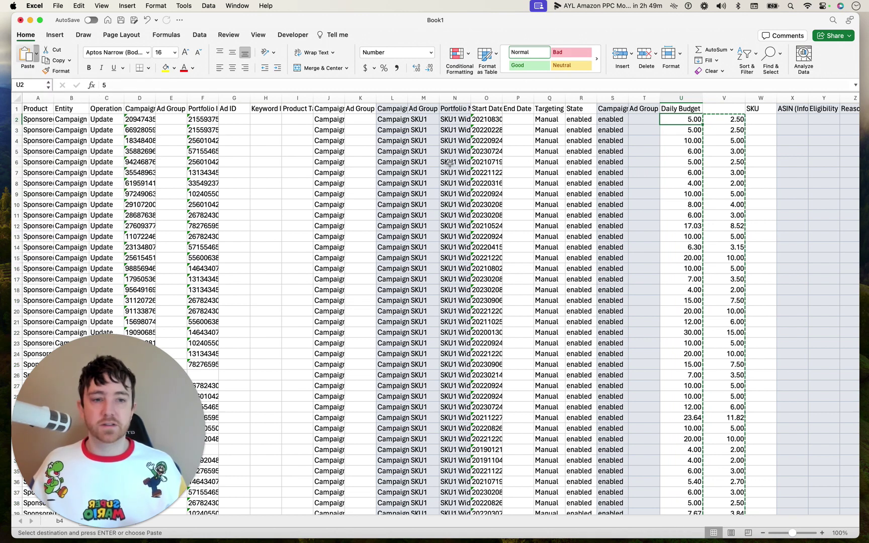
Delete the unnamed helper column V between Daily Budget and SKU.
{"action": "right_click", "coordinate": [713, 98]}
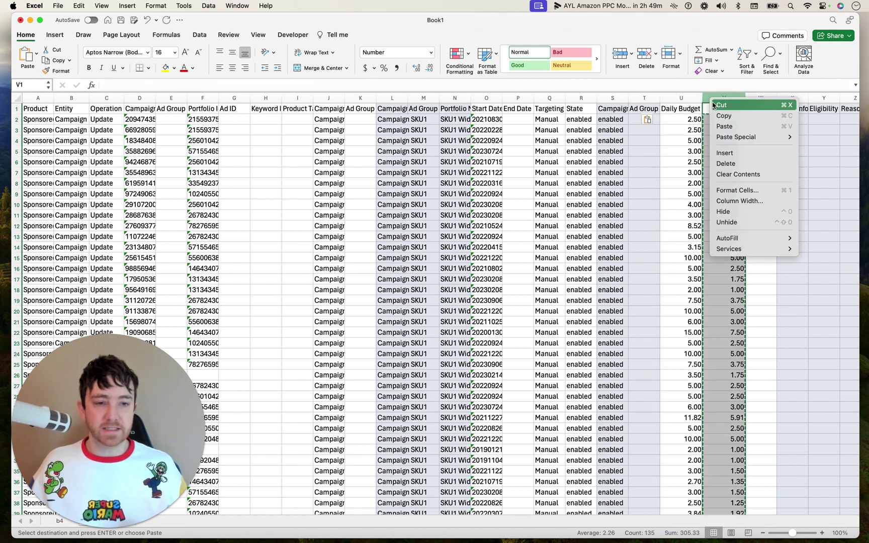
{"action": "left_click", "coordinate": [725, 164]}
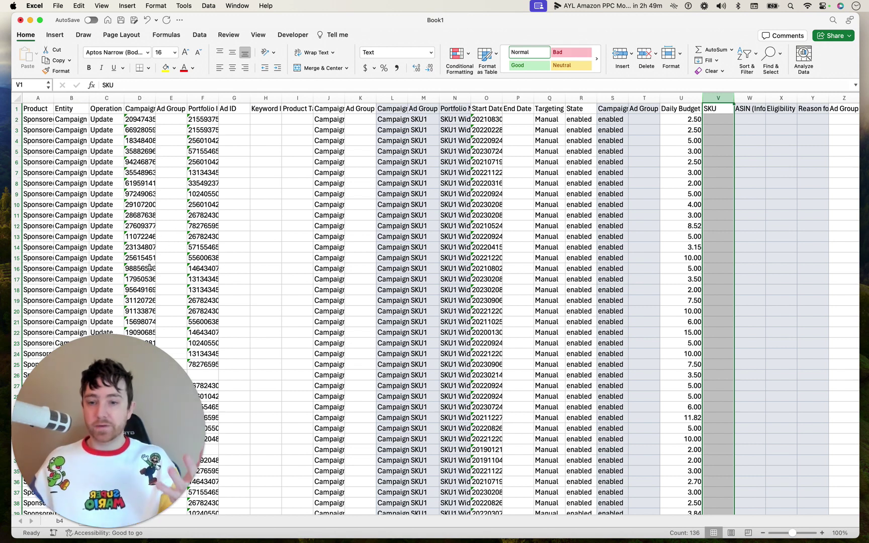
{"action": "left_click_drag", "start_coordinate": [102, 361], "coordinate": [590, 370]}
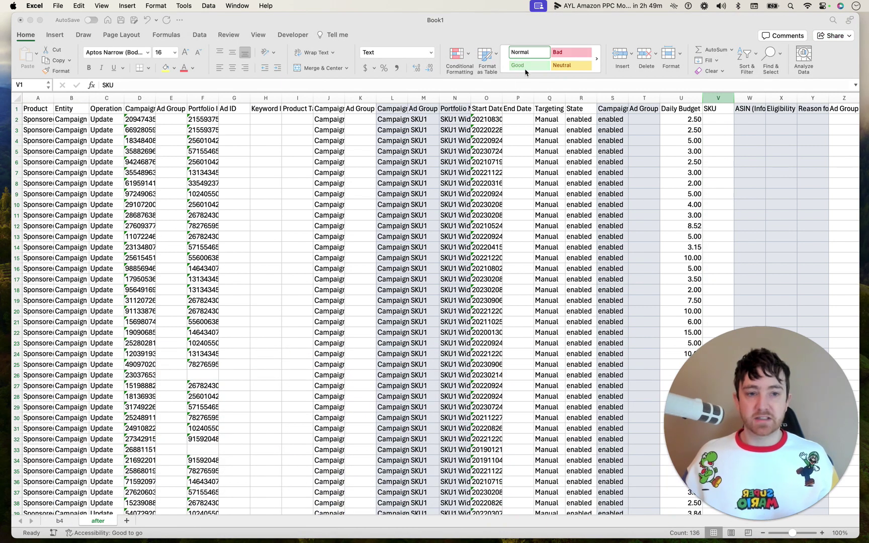
Review the updated Daily Budget values and the neighbouring Targeting and State columns on the after sheet.
{"action": "left_click", "coordinate": [621, 143]}
{"action": "left_click", "coordinate": [682, 139]}
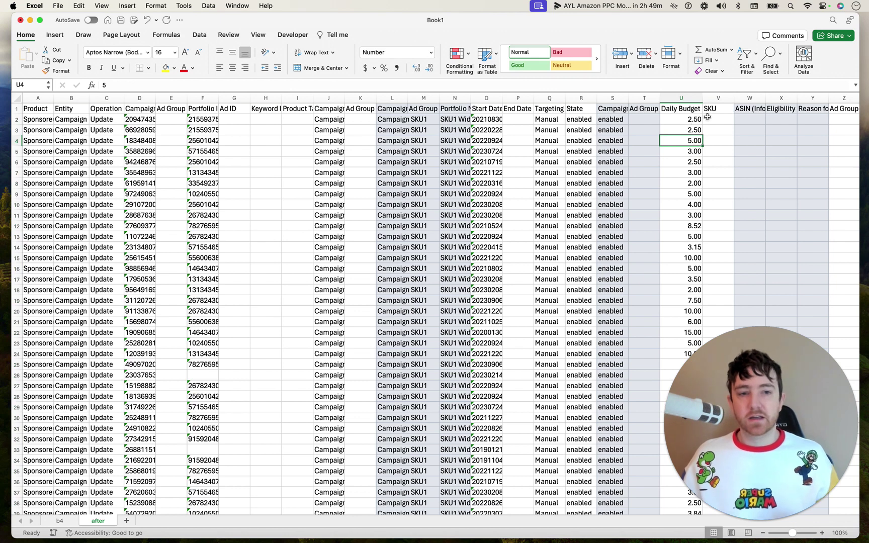
{"action": "left_click", "coordinate": [712, 128]}
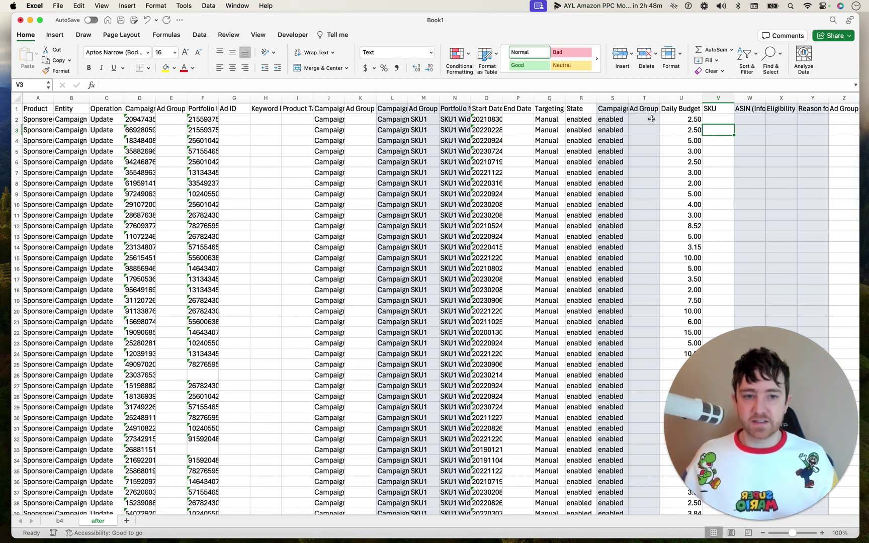
{"action": "left_click_drag", "start_coordinate": [669, 120], "coordinate": [666, 247]}
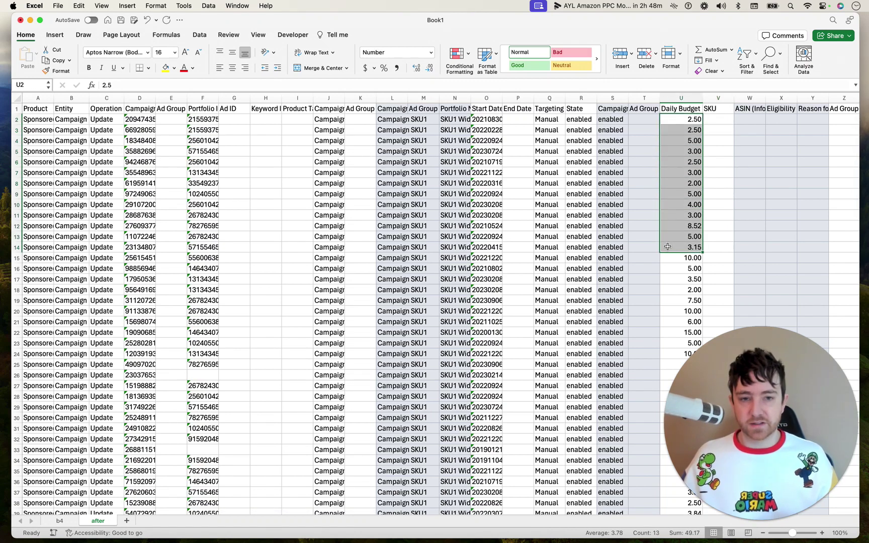
{"action": "left_click", "coordinate": [543, 120]}
{"action": "left_click", "coordinate": [577, 107]}
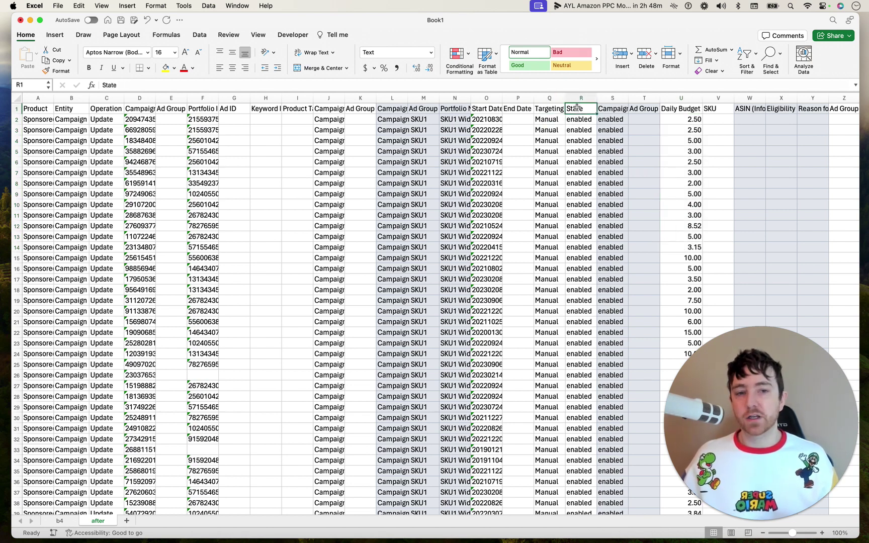
Compare the Operation, State and Daily Budget columns between the b4 and after sheets.
{"action": "left_click", "coordinate": [577, 120]}
{"action": "left_click", "coordinate": [577, 129]}
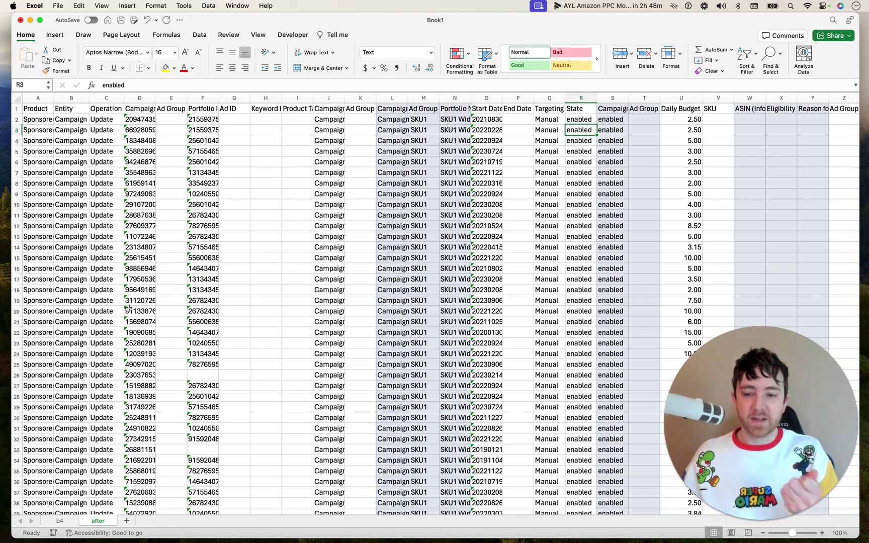
{"action": "left_click", "coordinate": [61, 521]}
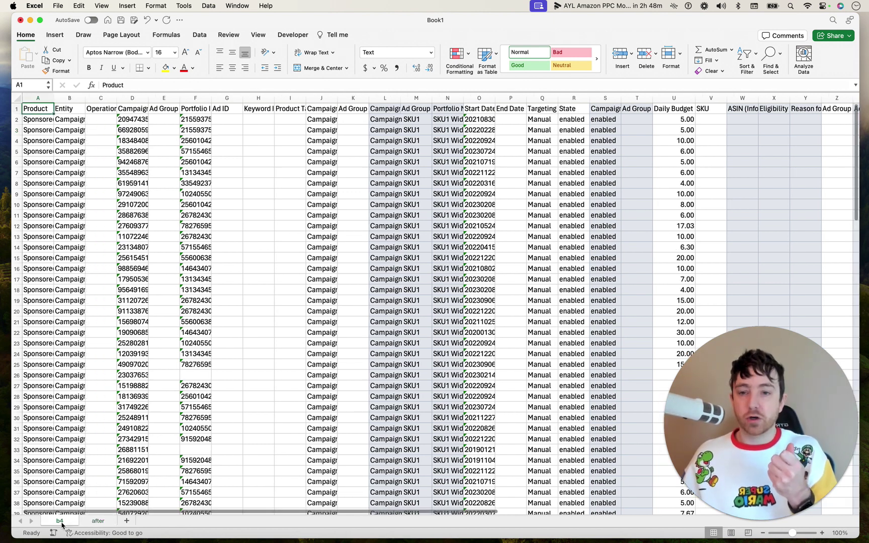
{"action": "left_click", "coordinate": [98, 521]}
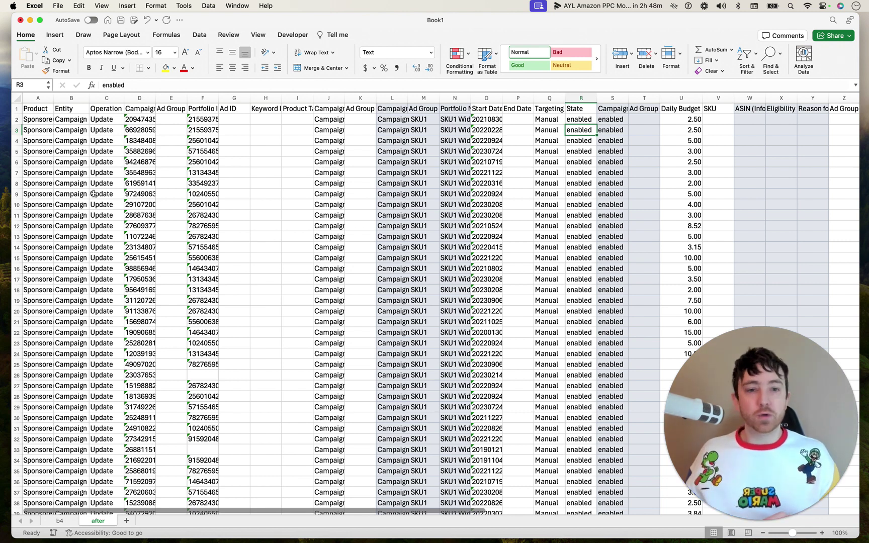
{"action": "left_click", "coordinate": [59, 521]}
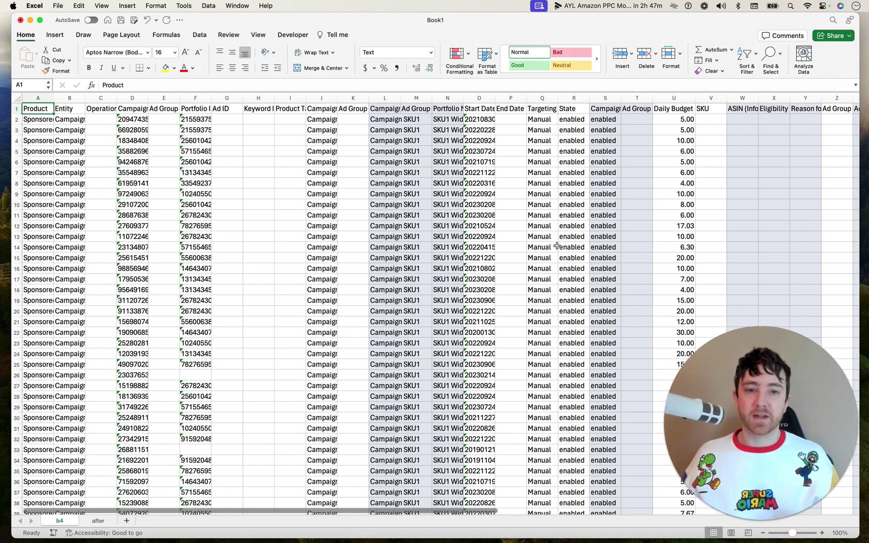
{"action": "left_click_drag", "start_coordinate": [676, 508], "coordinate": [22, 514]}
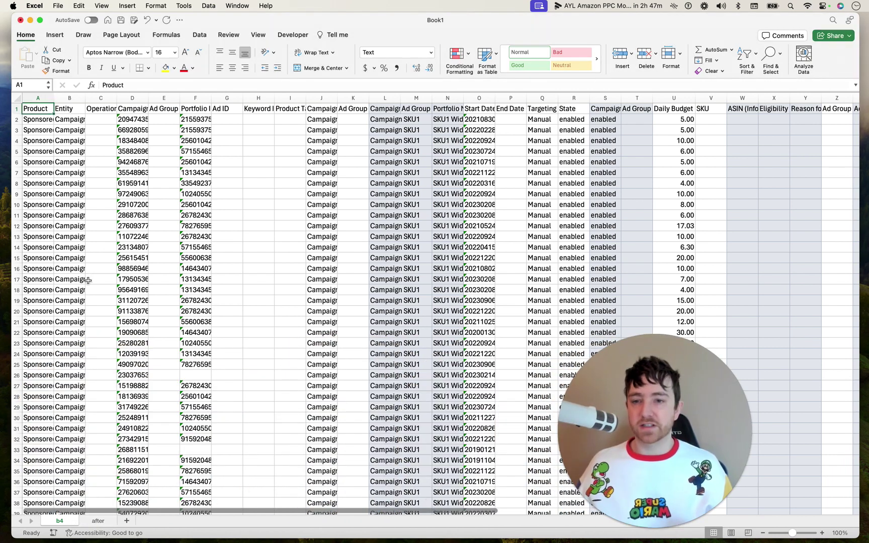
{"action": "left_click", "coordinate": [98, 521]}
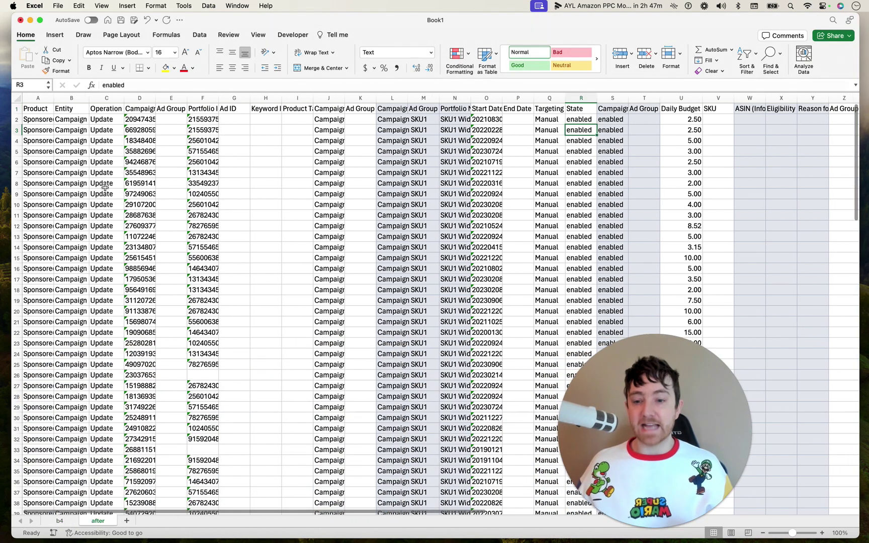
{"action": "left_click", "coordinate": [105, 141]}
{"action": "left_click", "coordinate": [50, 111]}
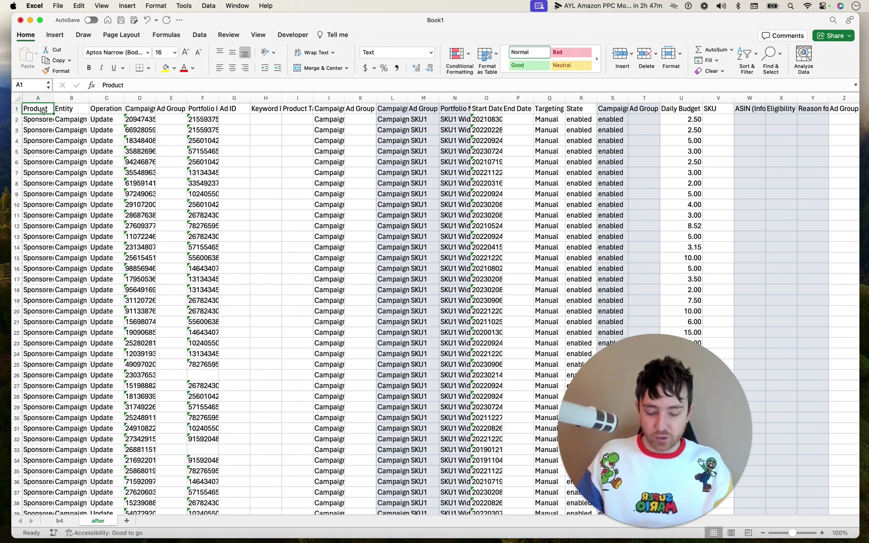
Copy the entire after sheet and paste it into a new blank workbook starting at A1.
{"action": "key", "text": "super+n"}
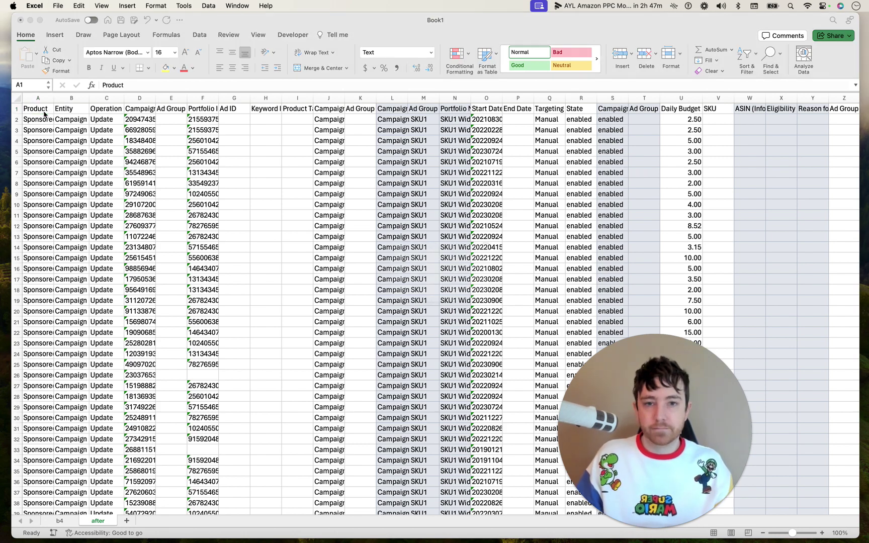
{"action": "key", "text": "super+w"}
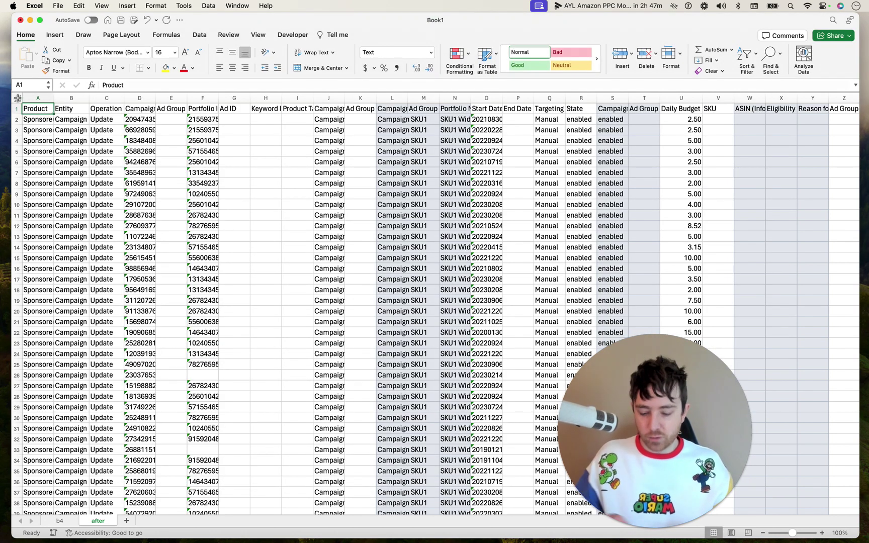
{"action": "left_click", "coordinate": [17, 98]}
{"action": "key", "text": "super+c"}
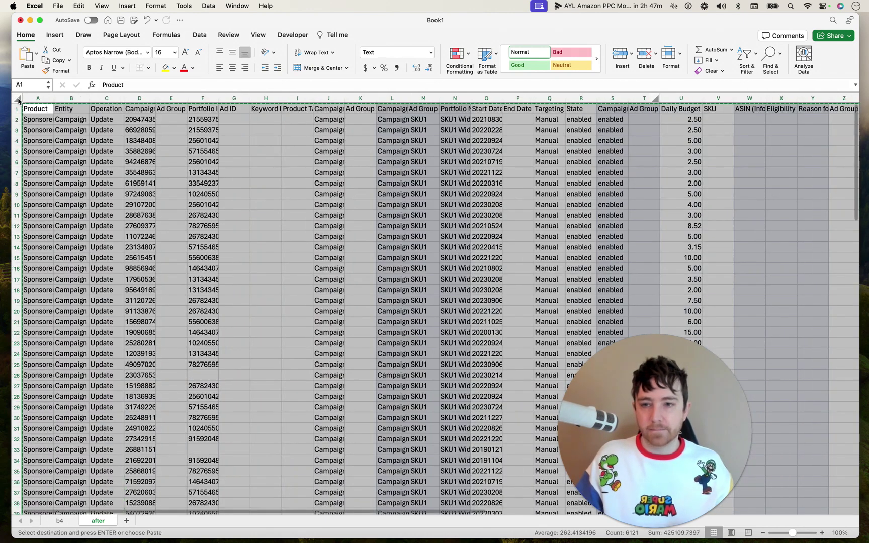
{"action": "key", "text": "super+n"}
{"action": "key", "text": "super+v"}
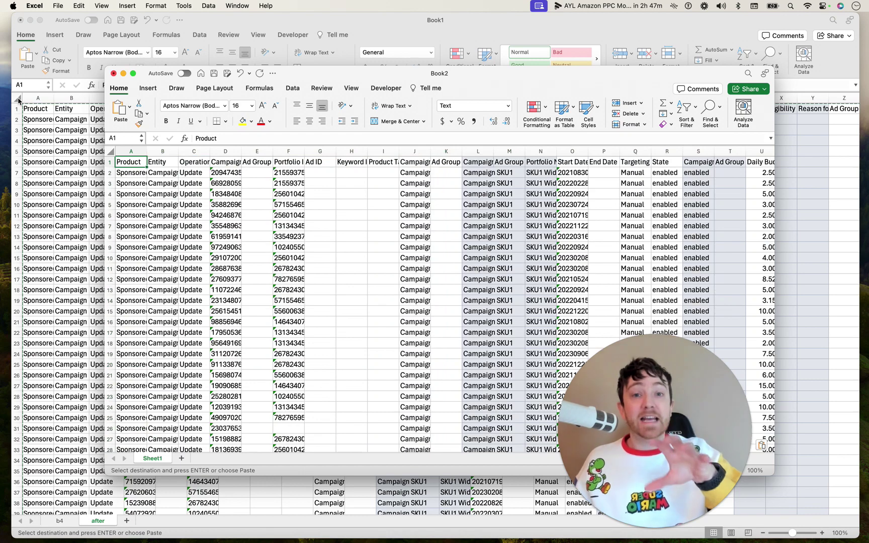
Auto-fit the width of the Campaign Name (Informational only) column in the new workbook.
{"action": "left_click", "coordinate": [212, 26]}
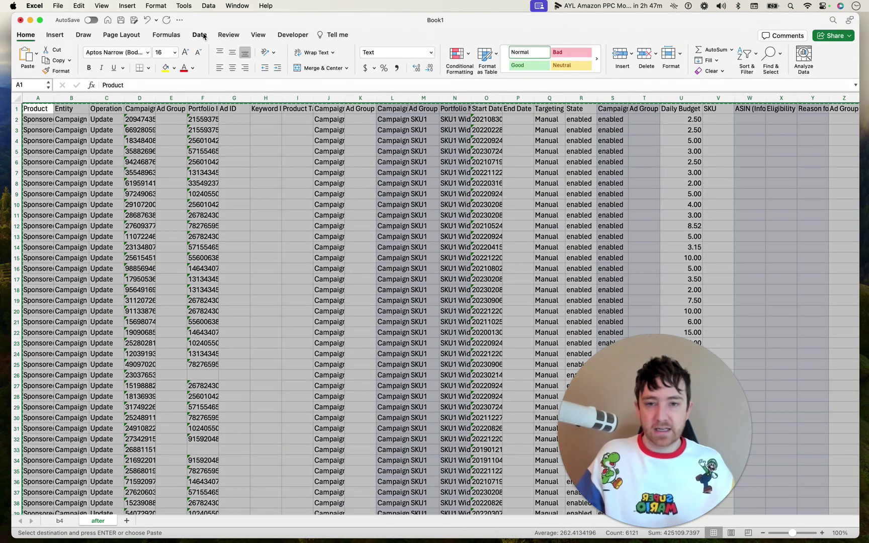
{"action": "key", "text": "super+grave"}
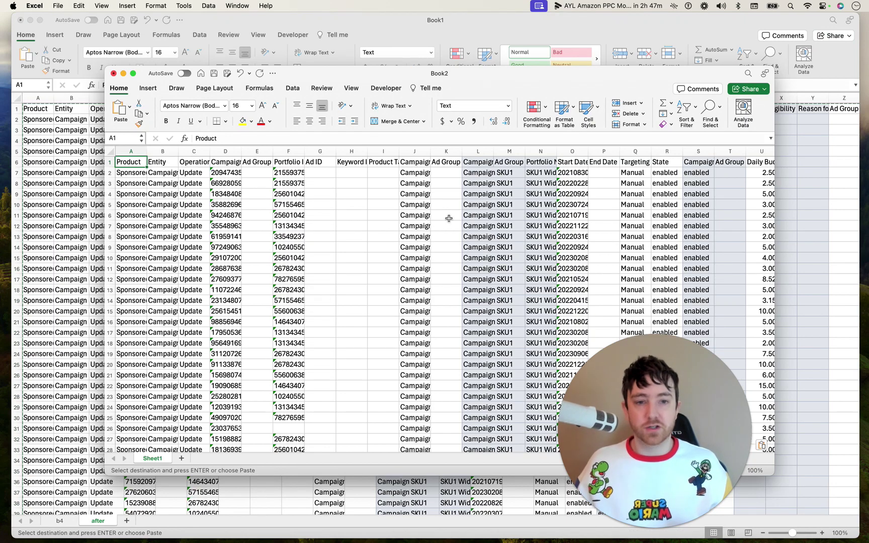
{"action": "scroll", "coordinate": [446, 215], "scroll_direction": "right", "scroll_amount": 5}
{"action": "scroll", "coordinate": [447, 215], "scroll_direction": "left", "scroll_amount": 3}
{"action": "scroll", "coordinate": [446, 215], "scroll_direction": "left", "scroll_amount": 2}
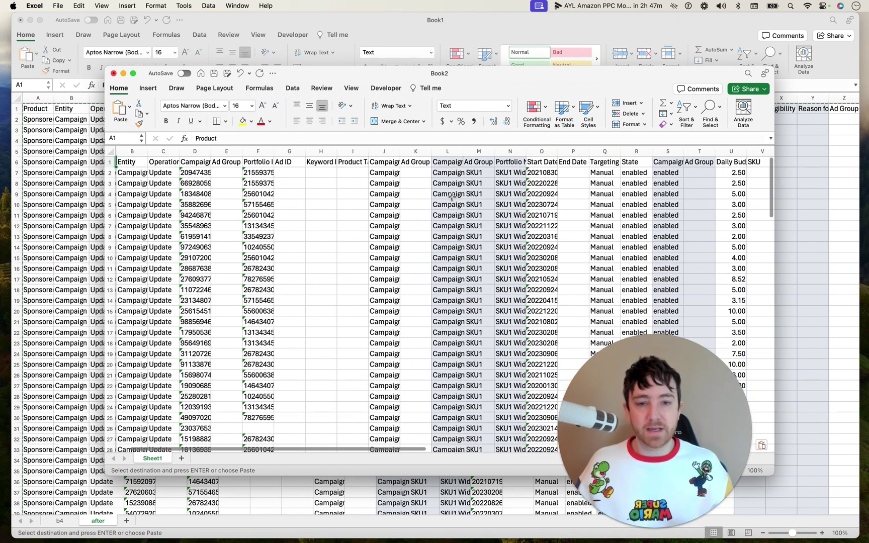
{"action": "left_click", "coordinate": [448, 173]}
{"action": "scroll", "coordinate": [449, 173], "scroll_direction": "down", "scroll_amount": 1}
{"action": "scroll", "coordinate": [454, 179], "scroll_direction": "up", "scroll_amount": 1}
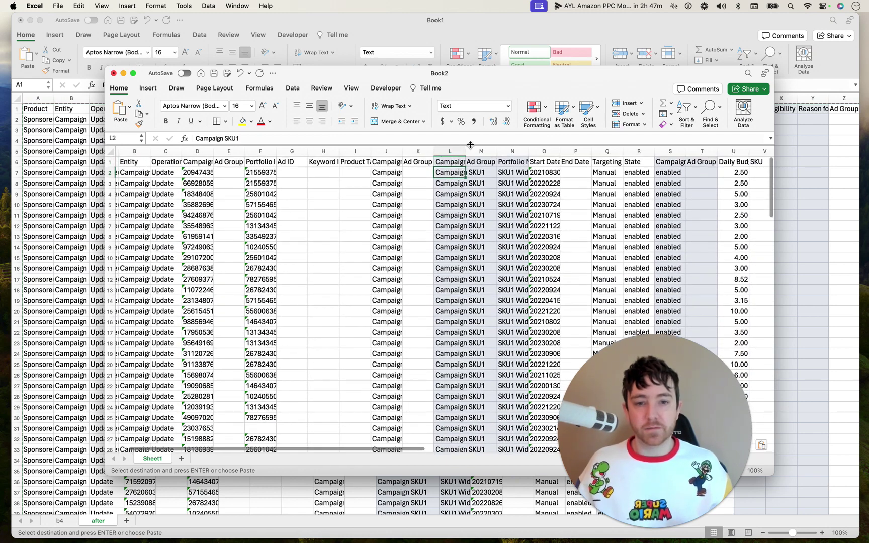
{"action": "double_click", "coordinate": [468, 151]}
{"action": "left_click", "coordinate": [468, 193]}
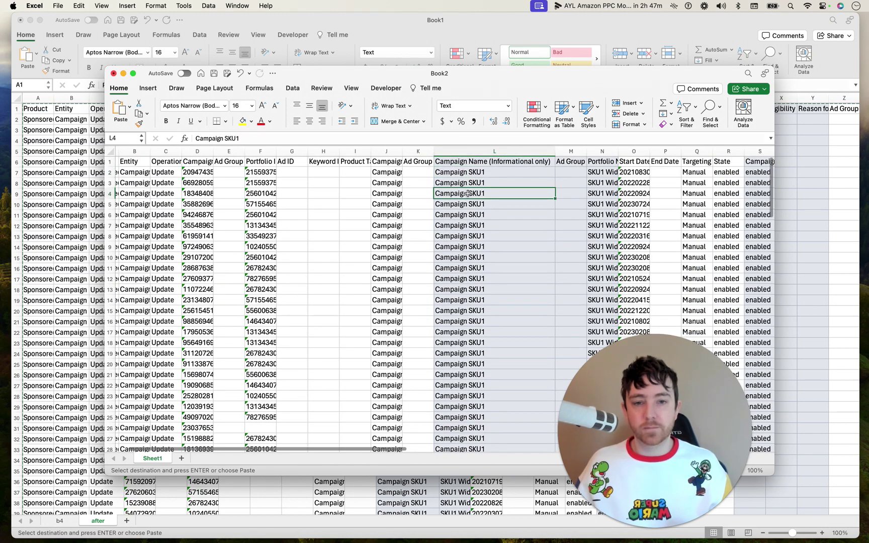
Check the Daily Budget column in the new workbook and move its window to the upper-left area of the desktop.
{"action": "scroll", "coordinate": [472, 199], "scroll_direction": "right", "scroll_amount": 10}
{"action": "scroll", "coordinate": [477, 202], "scroll_direction": "left", "scroll_amount": 5}
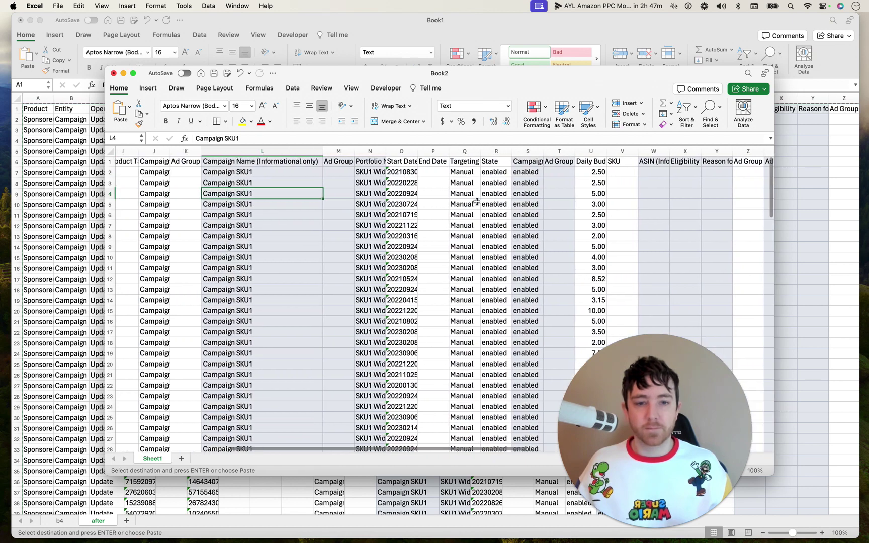
{"action": "left_click", "coordinate": [592, 193]}
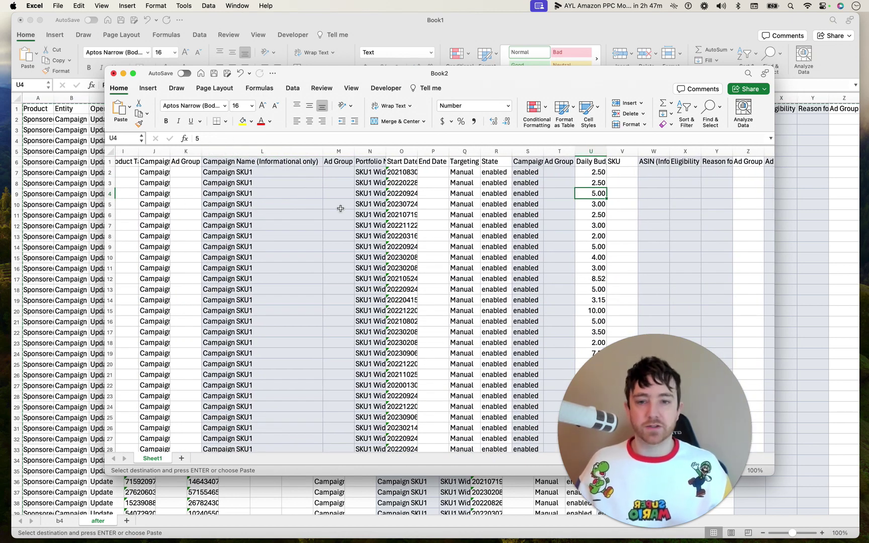
{"action": "left_click_drag", "start_coordinate": [314, 80], "coordinate": [223, 26]}
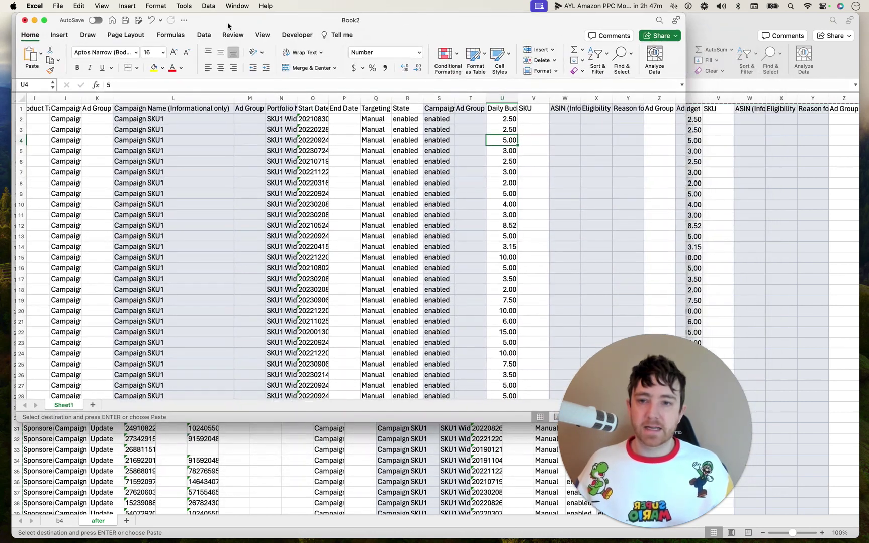
Switch to Finder and open the download-bulk-file image from the Bulk File YT Series folder in Preview.
{"action": "key", "text": "super+Tab"}
{"action": "key", "text": "super+Tab"}
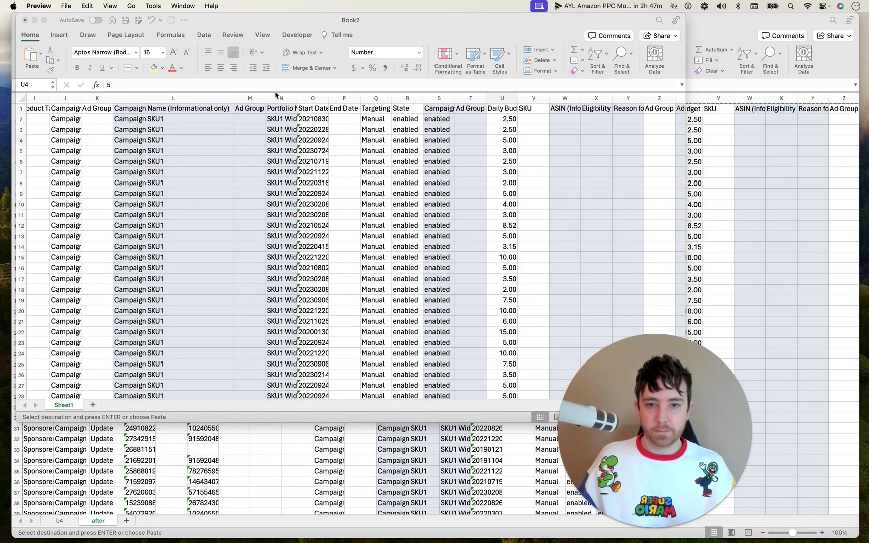
{"action": "key", "text": "super+Tab"}
{"action": "key", "text": "super+Tab"}
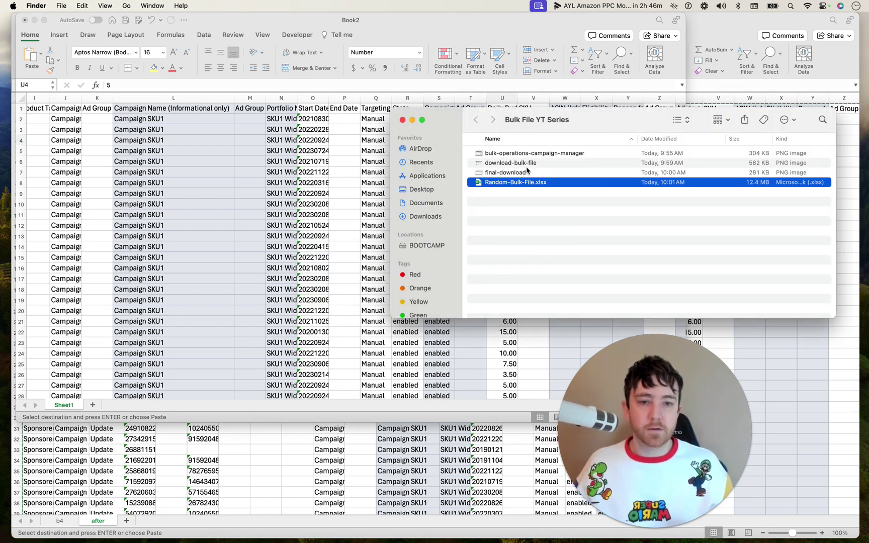
{"action": "left_click", "coordinate": [517, 166]}
{"action": "double_click", "coordinate": [517, 164]}
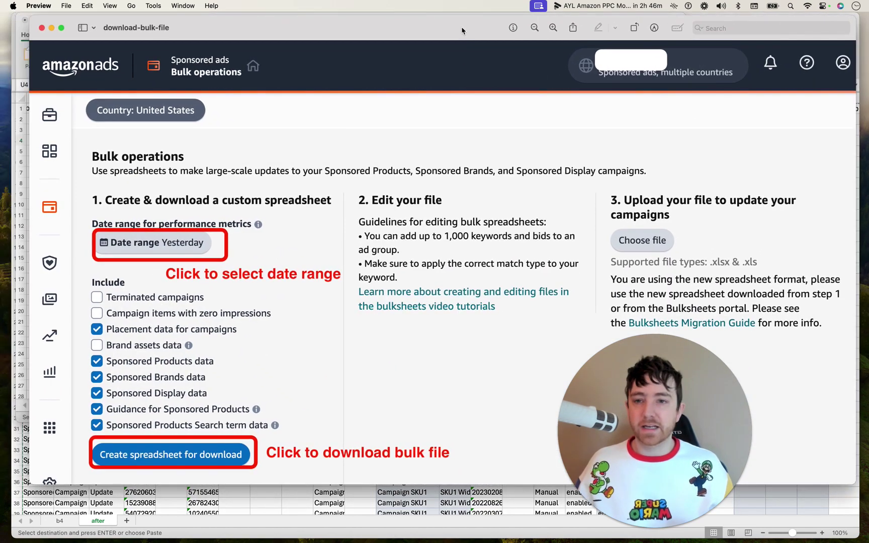
Reposition the image window and highlight the "3. Upload your file to update your campaigns" heading down to Choose file.
{"action": "left_click_drag", "start_coordinate": [432, 25], "coordinate": [506, 25]}
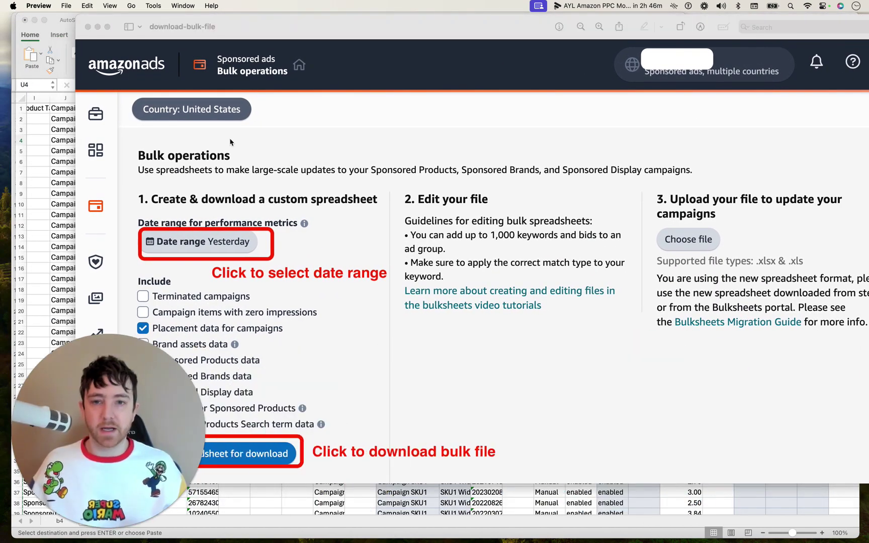
{"action": "left_click_drag", "start_coordinate": [329, 18], "coordinate": [262, 18]}
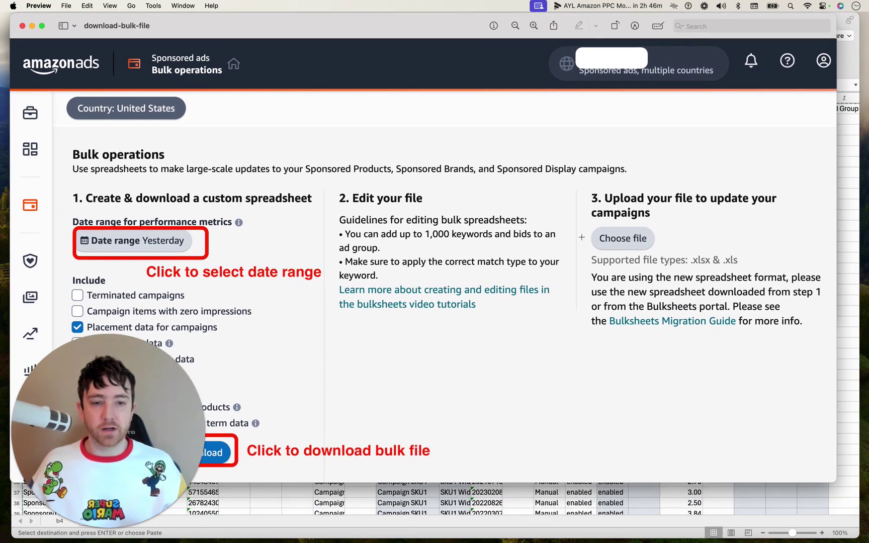
{"action": "left_click_drag", "start_coordinate": [593, 196], "coordinate": [642, 230]}
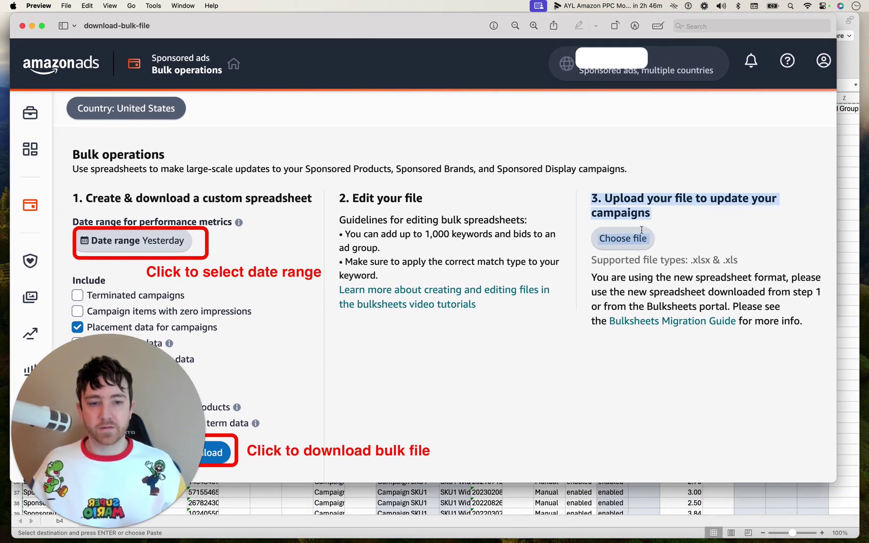